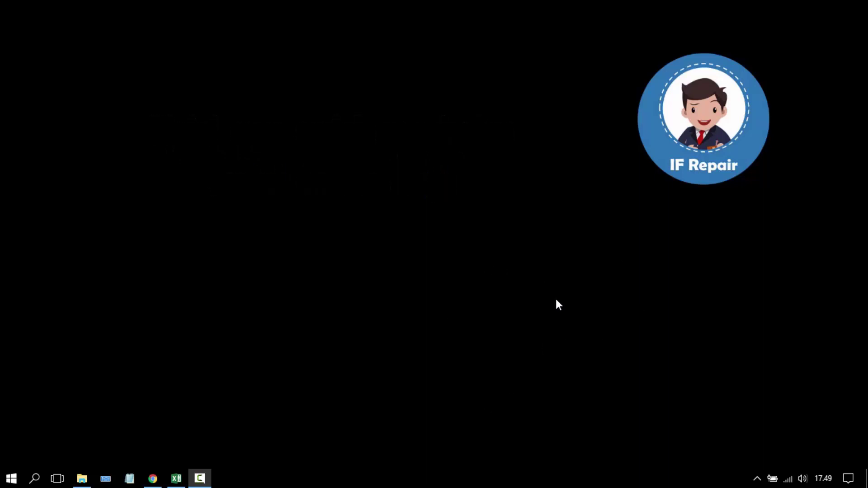
# - Restore the Contoh Nilai workbook, review the empty Jumlah Nilai to Kelulusan columns, and select G5
pyautogui.click(176, 478)
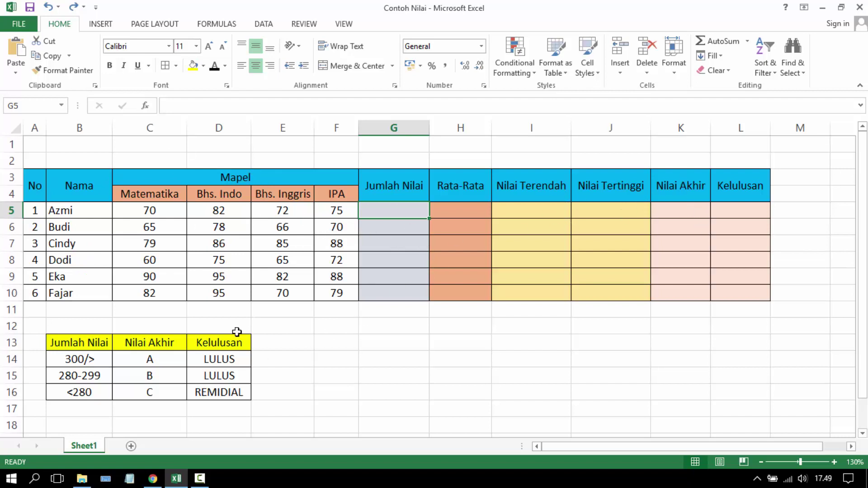
pyautogui.click(398, 178)
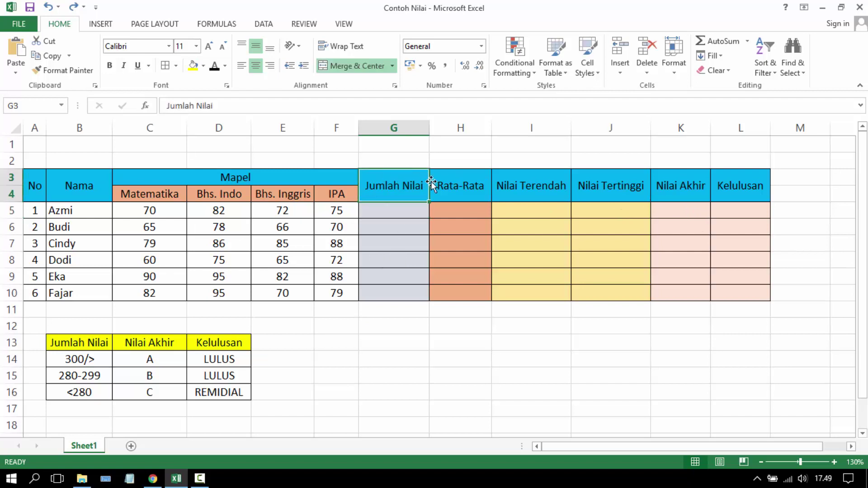
pyautogui.click(483, 187)
pyautogui.click(538, 188)
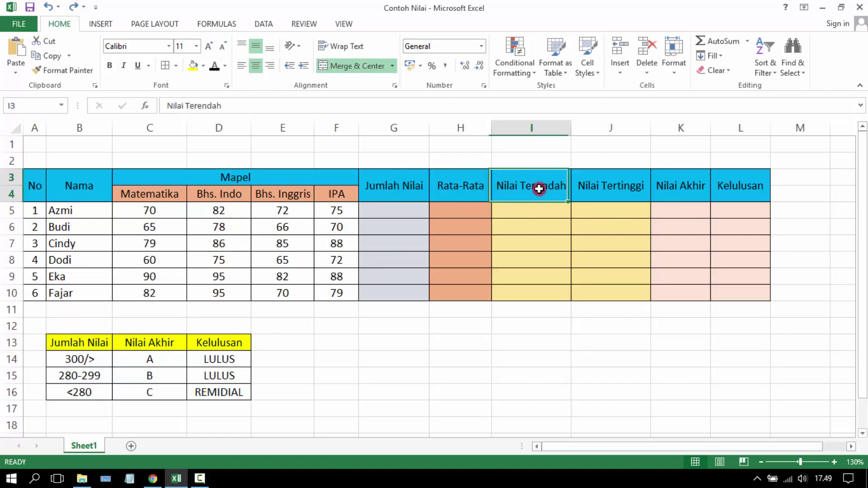
pyautogui.click(597, 191)
pyautogui.click(666, 192)
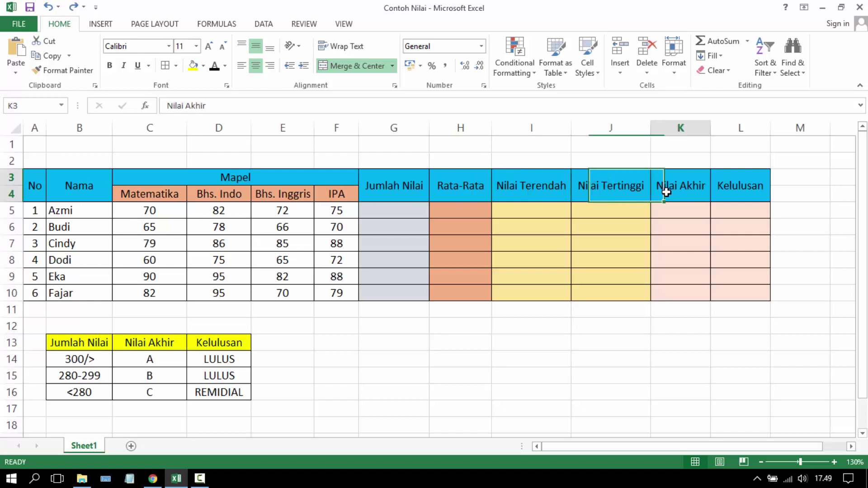
pyautogui.click(730, 187)
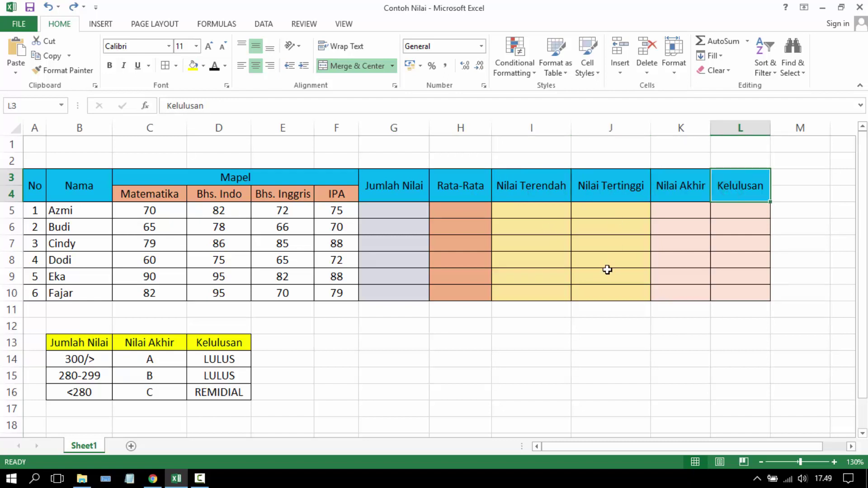
pyautogui.click(384, 190)
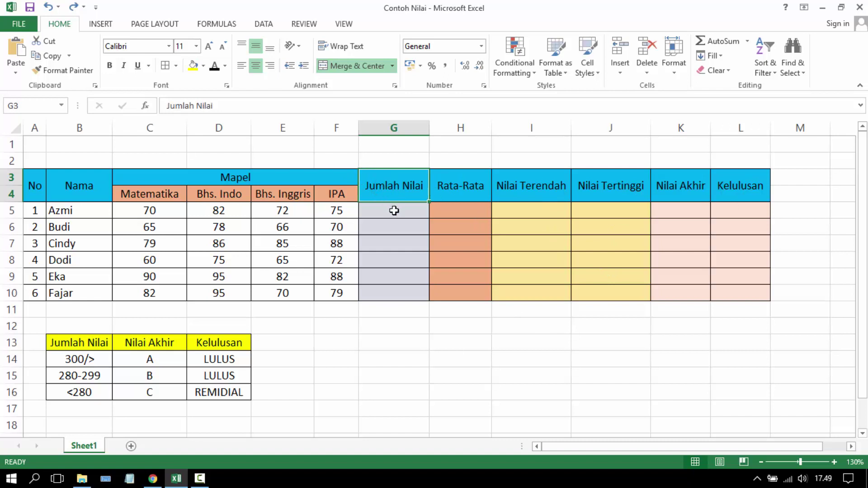
pyautogui.click(395, 211)
# - Enter =SUM(C5:F5) in G5 for the first student's total
pyautogui.write('=')
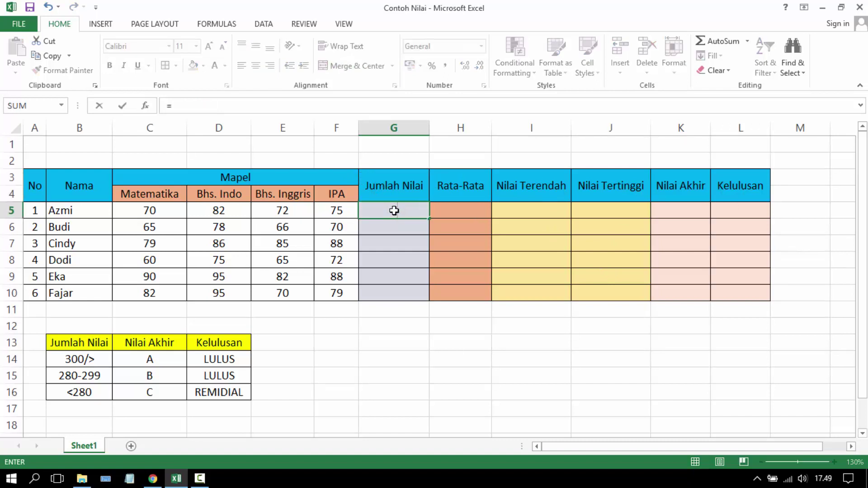
pyautogui.write('SUM(')
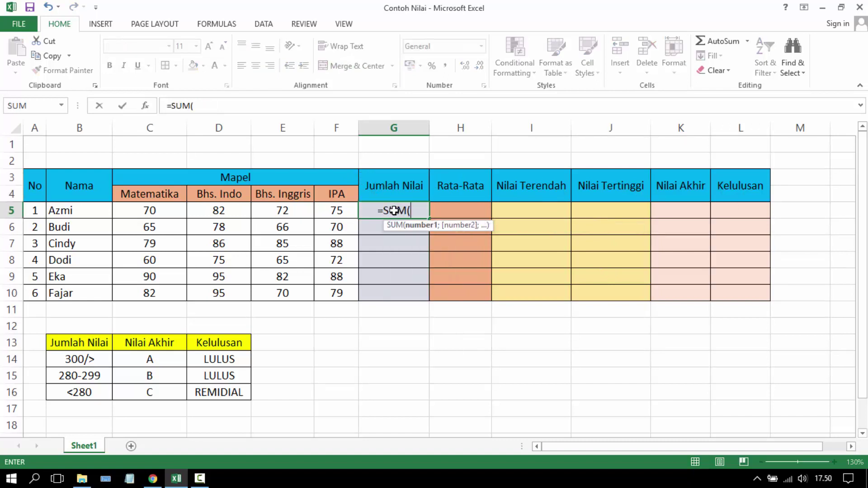
pyautogui.moveTo(178, 210); pyautogui.dragTo(339, 211)
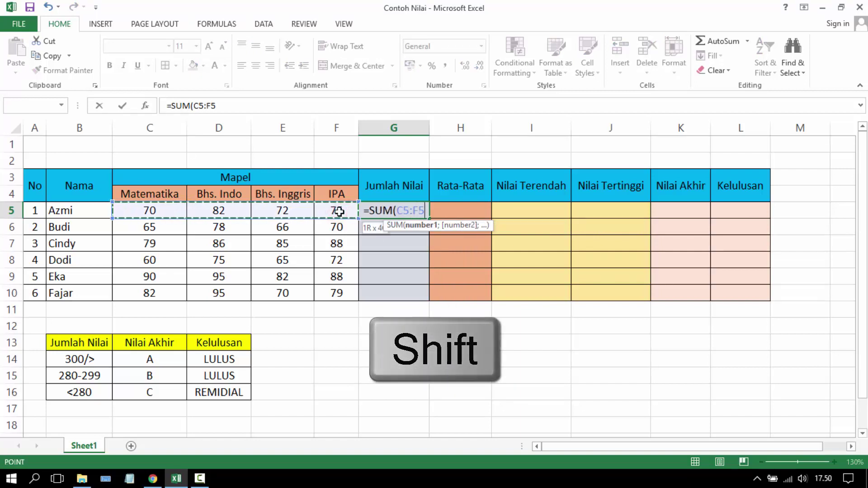
pyautogui.write(')')
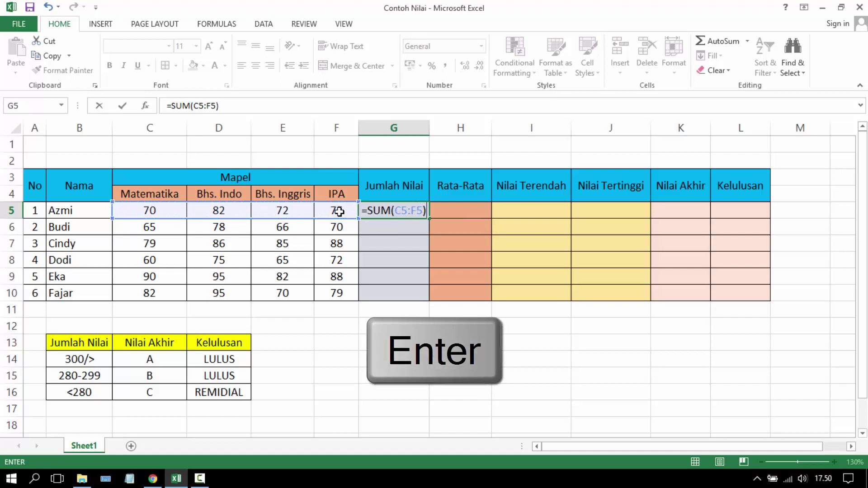
pyautogui.press('Return')
# - Copy the SUM formula down through G10 for all six students
pyautogui.click(420, 211)
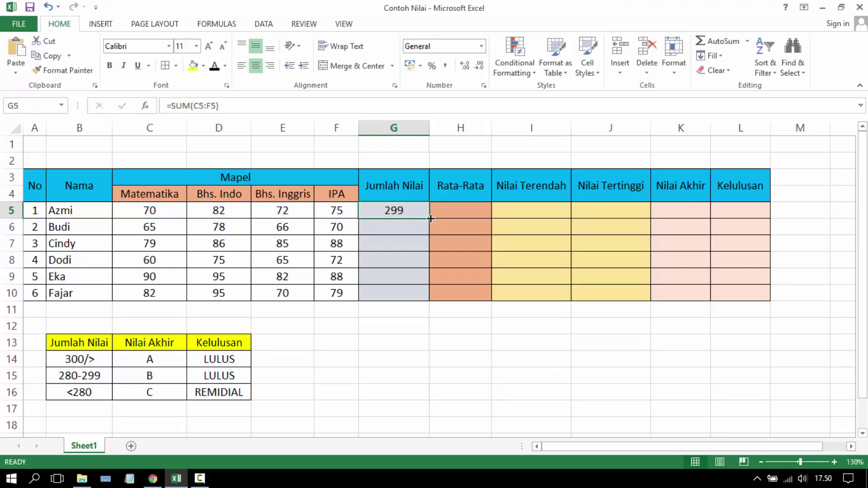
pyautogui.moveTo(429, 218); pyautogui.dragTo(422, 300)
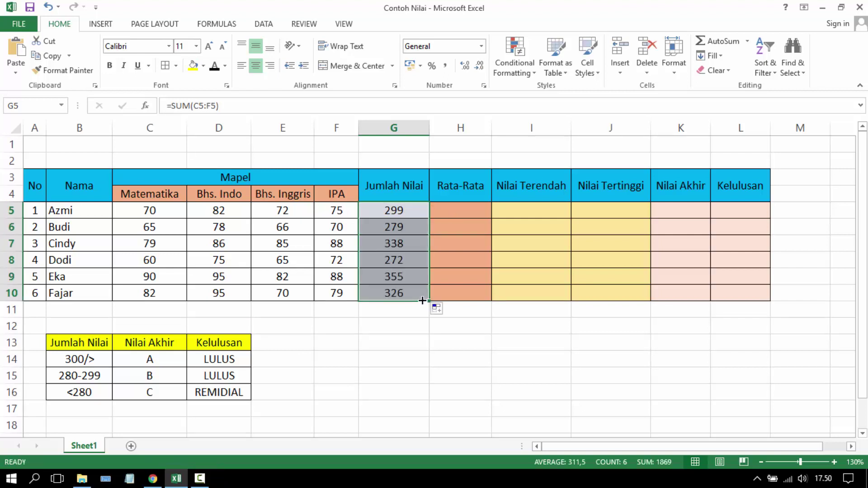
pyautogui.click(462, 303)
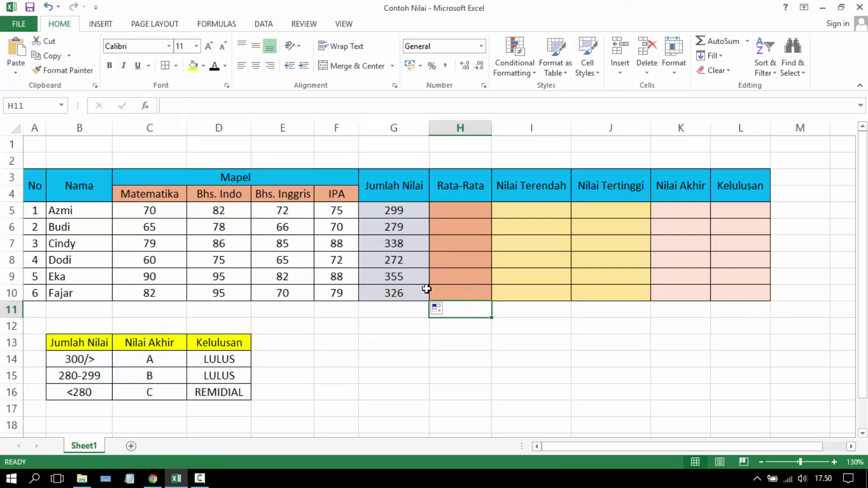
pyautogui.click(456, 190)
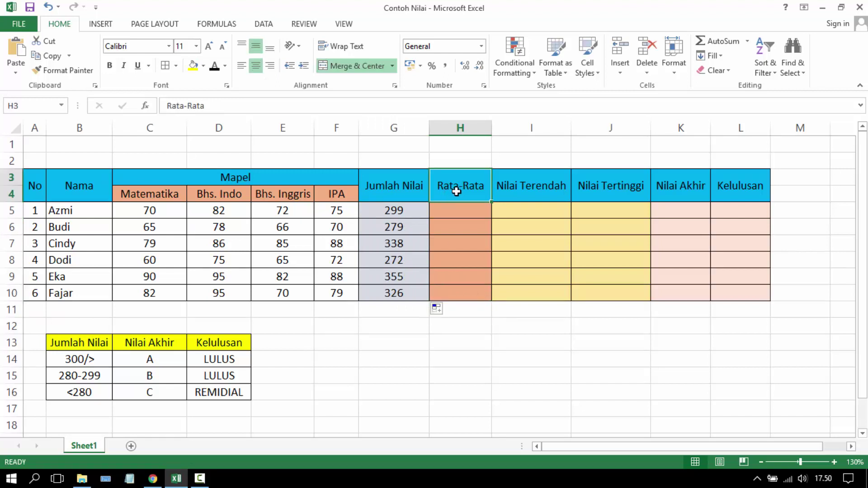
# - Enter =AVERAGE(C5:F5) in H5 for the first student's average
pyautogui.click(475, 211)
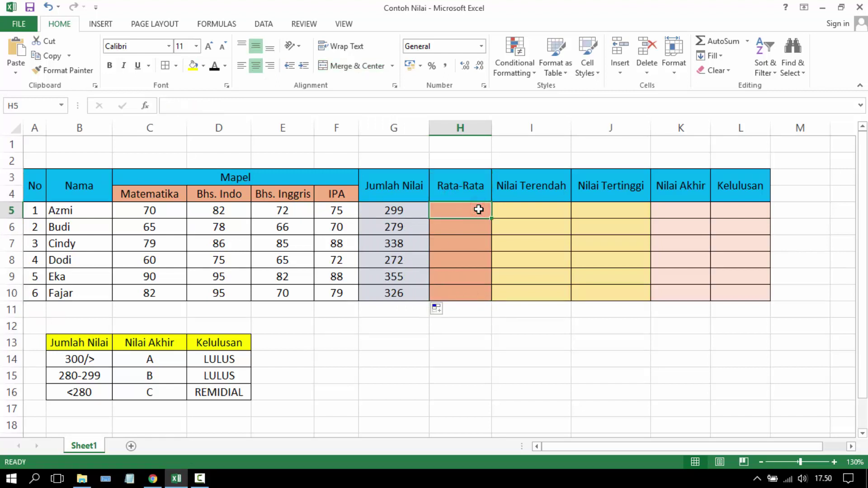
pyautogui.write('=A')
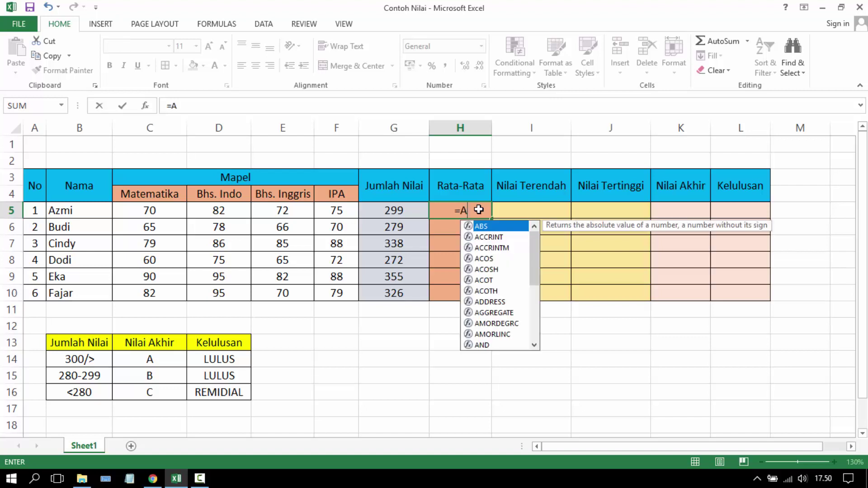
pyautogui.write('VERAGE')
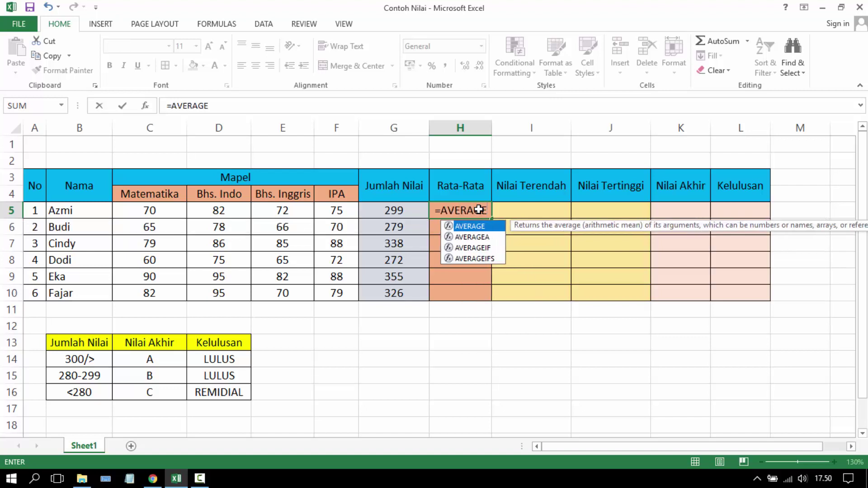
pyautogui.write('(')
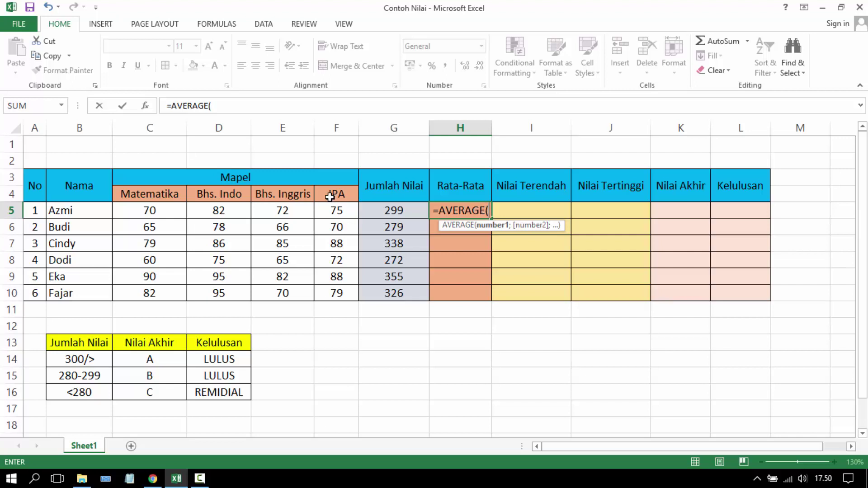
pyautogui.click(168, 211)
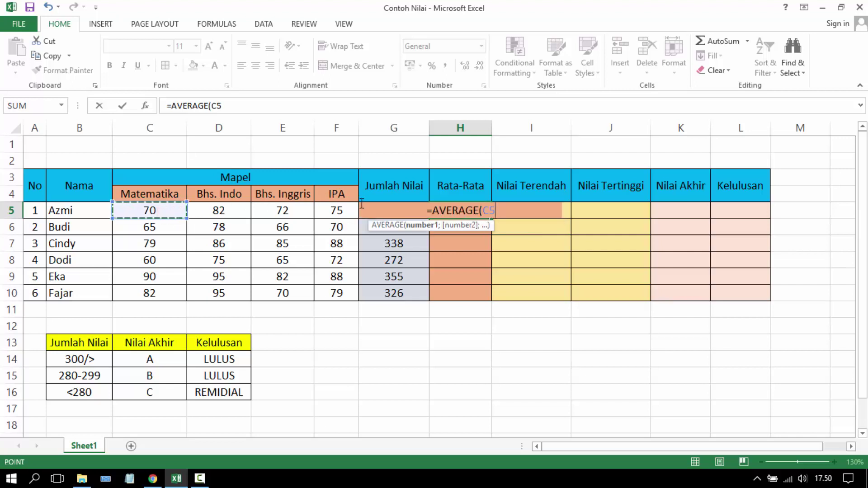
pyautogui.moveTo(167, 212); pyautogui.dragTo(340, 211)
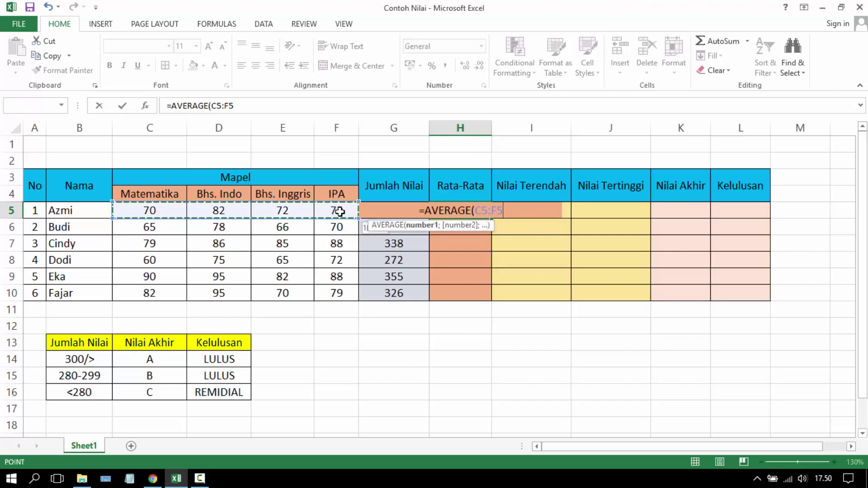
pyautogui.write(')')
pyautogui.press('Return')
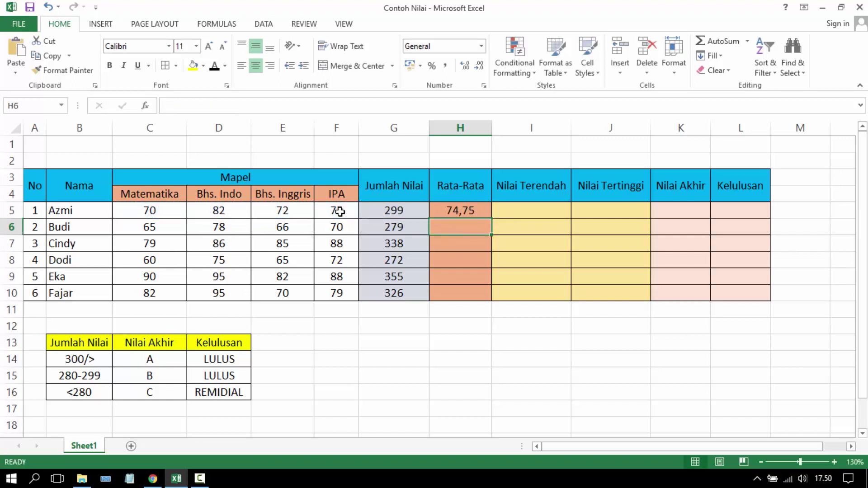
# - Fill the AVERAGE formula down through H10
pyautogui.click(464, 209)
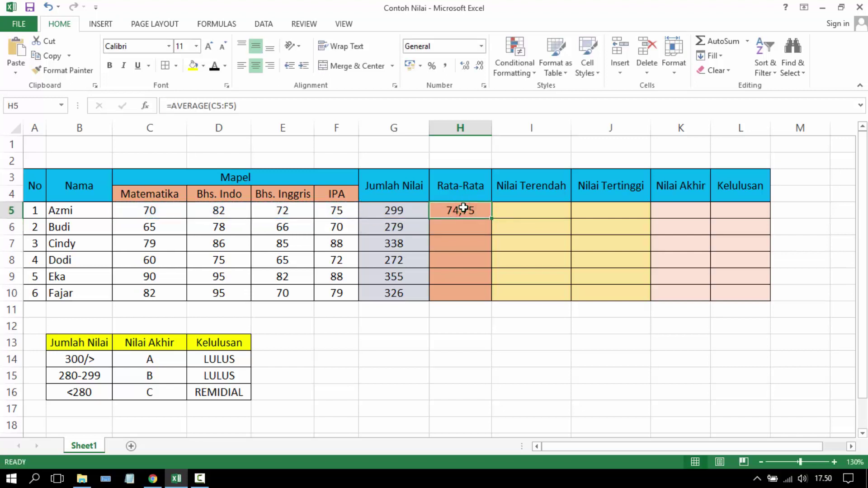
pyautogui.moveTo(492, 218); pyautogui.dragTo(494, 297)
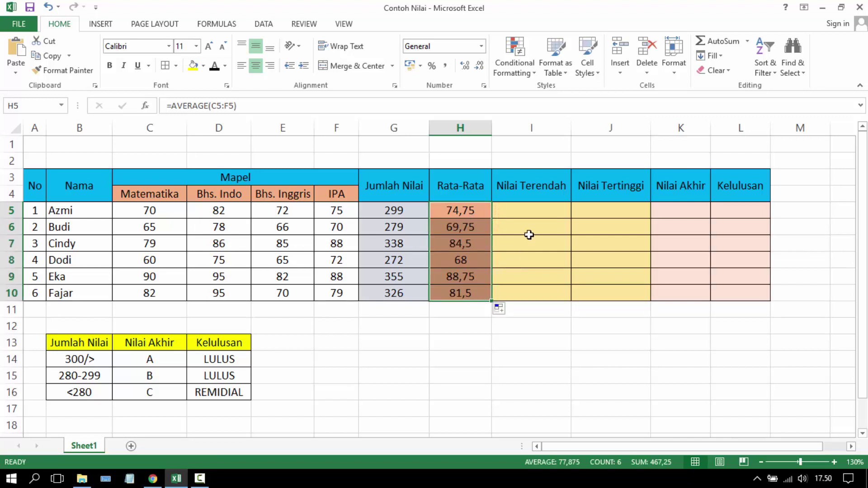
pyautogui.click(523, 210)
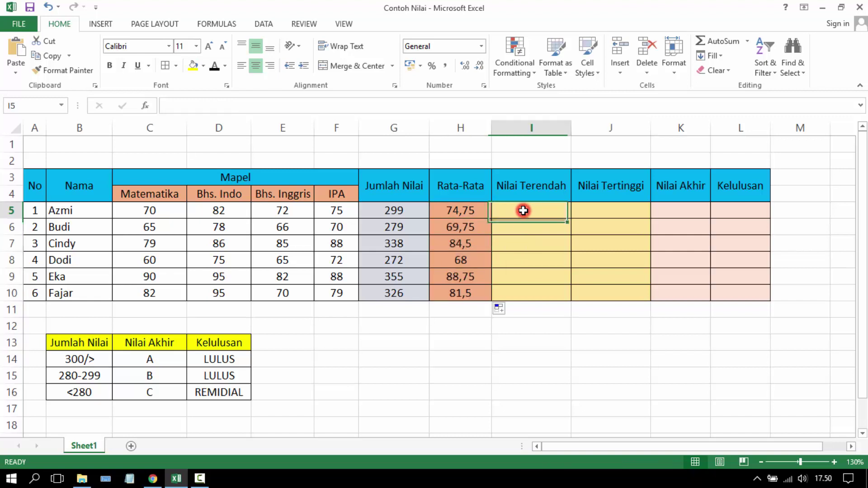
# - Enter =MIN(C5:F5) in I5 for the first student's lowest score
pyautogui.click(520, 186)
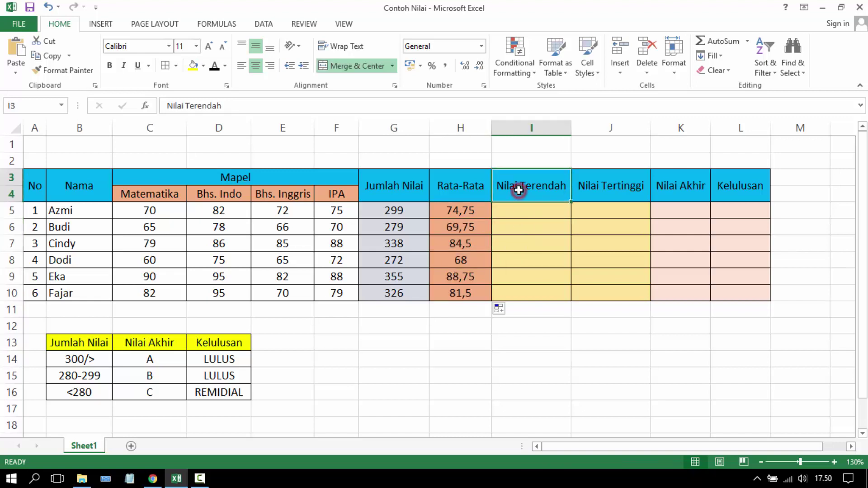
pyautogui.click(532, 212)
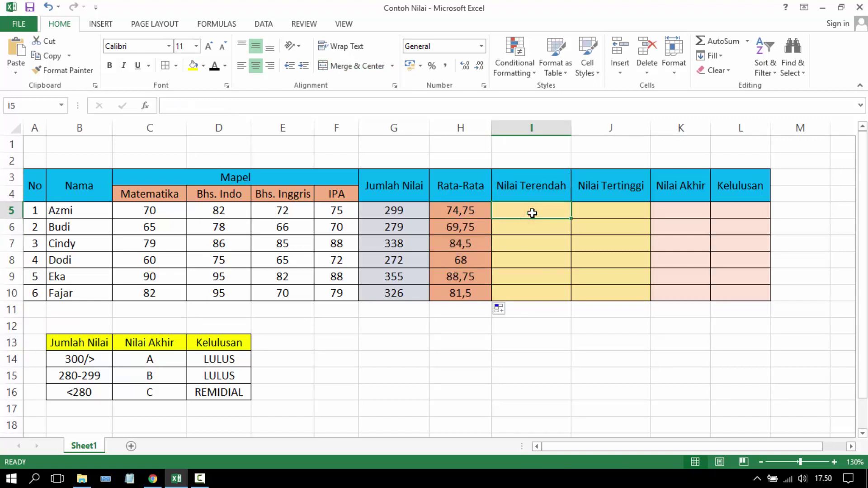
pyautogui.write('=MI')
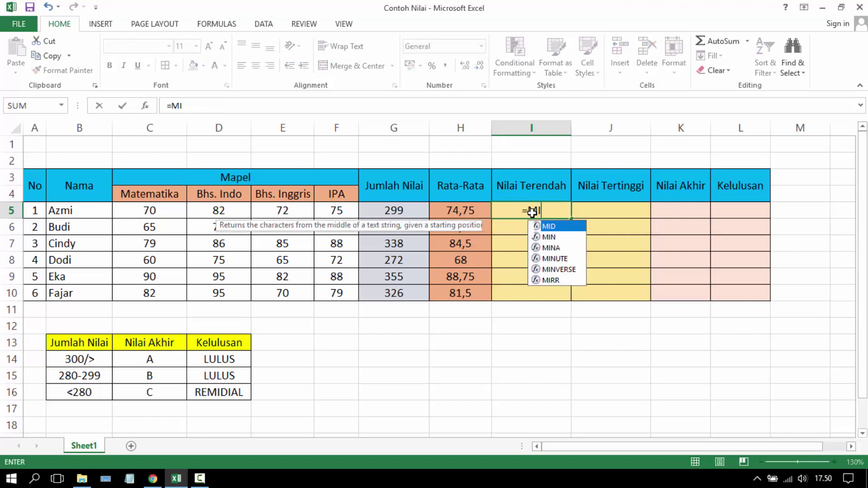
pyautogui.write('N(')
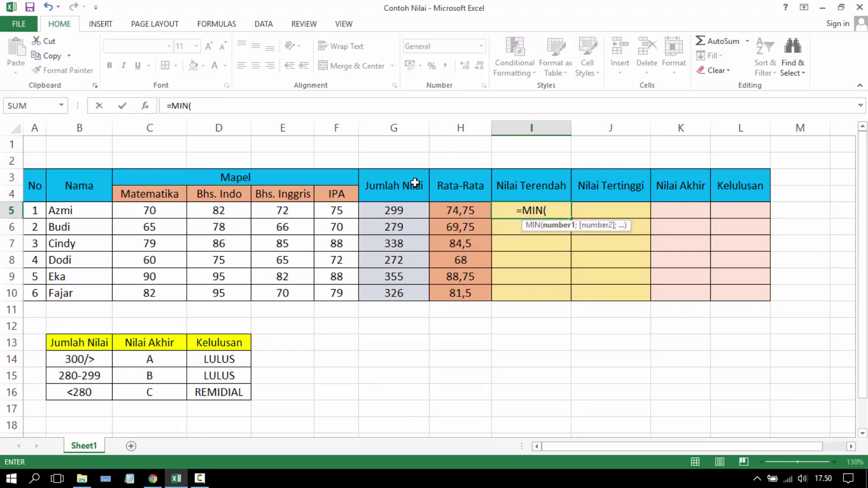
pyautogui.moveTo(164, 211); pyautogui.dragTo(331, 209)
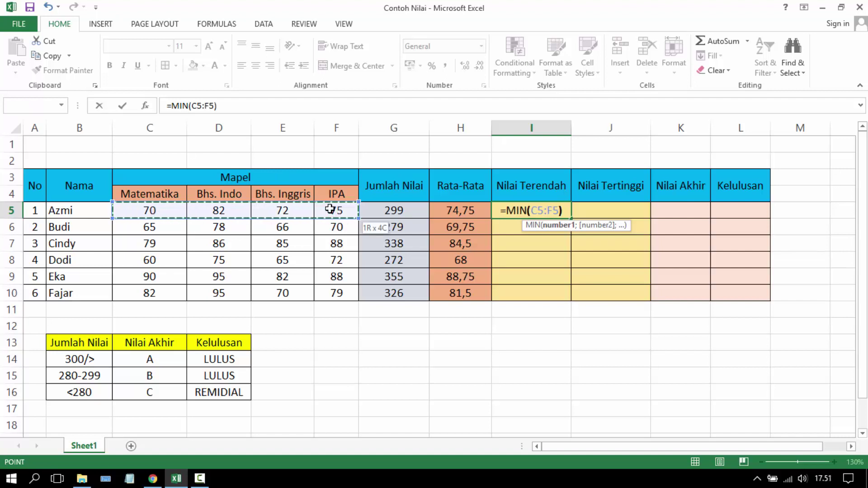
pyautogui.press('Return')
# - Copy the MIN formula down through I10
pyautogui.click(543, 209)
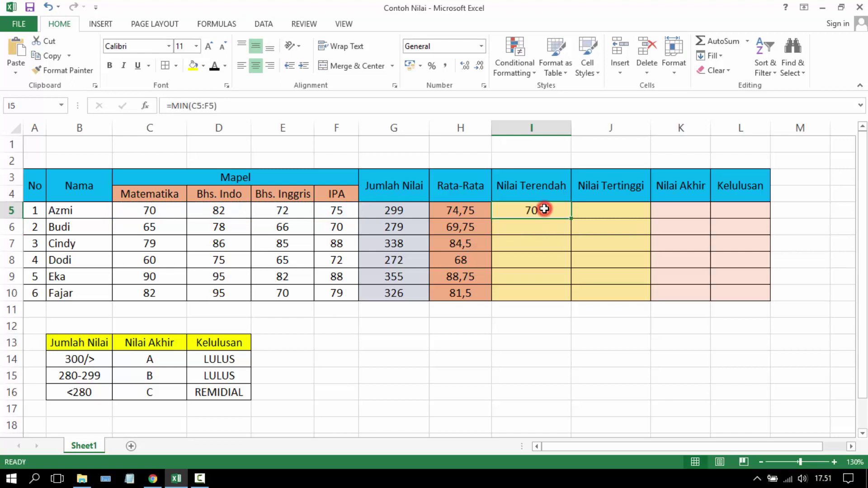
pyautogui.moveTo(571, 219); pyautogui.dragTo(570, 301)
pyautogui.click(554, 209)
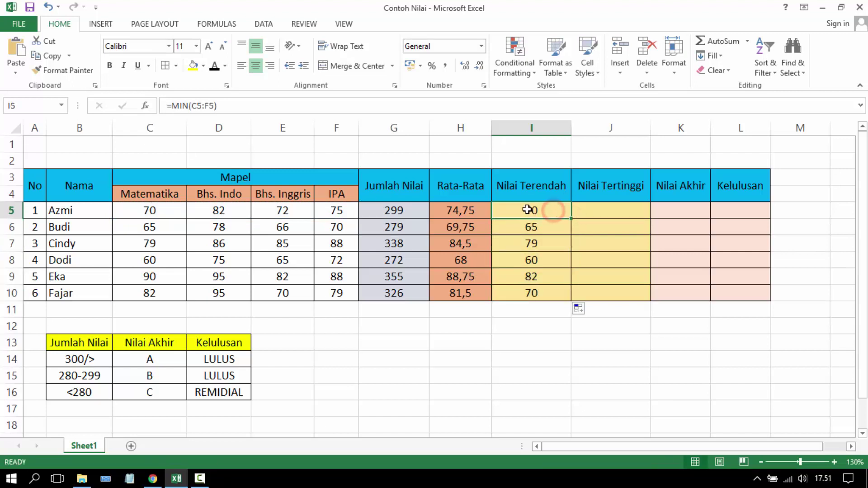
pyautogui.click(561, 178)
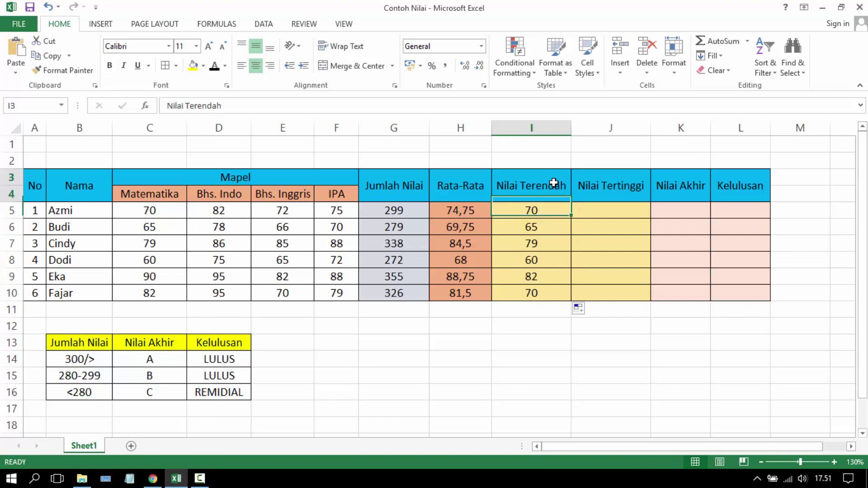
# - Enter =MAX(C5:F5) in J5 for the first student's highest score
pyautogui.click(622, 183)
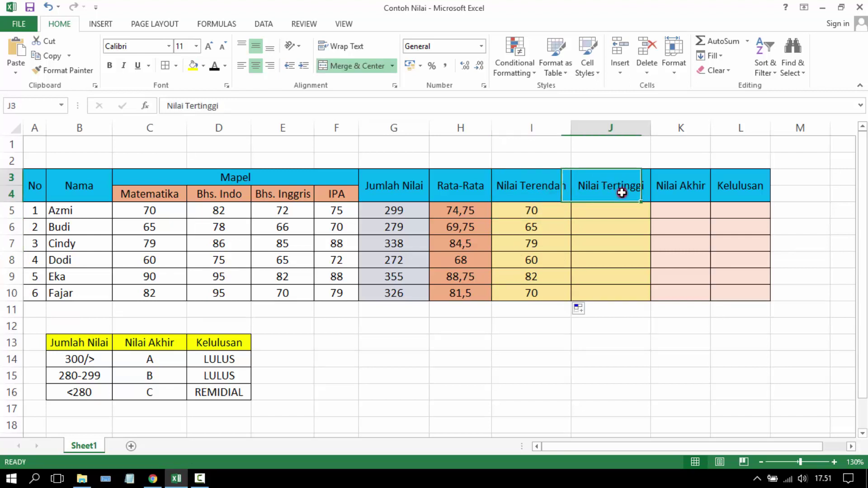
pyautogui.click(626, 209)
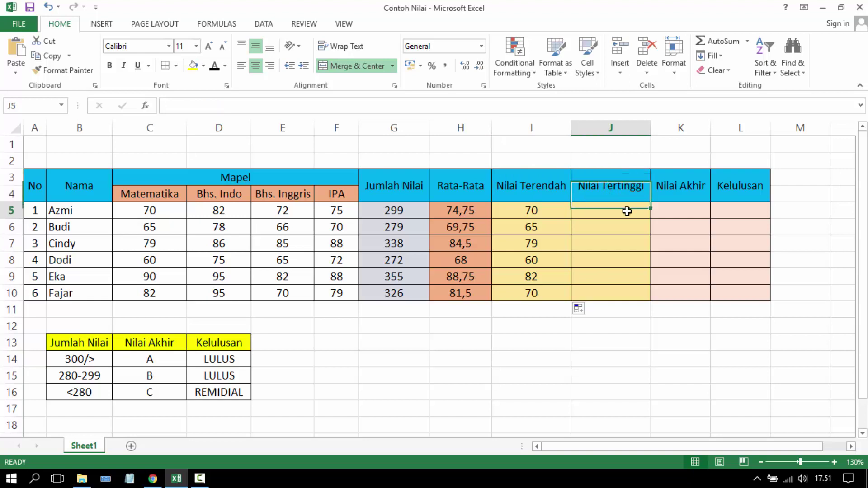
pyautogui.write('=')
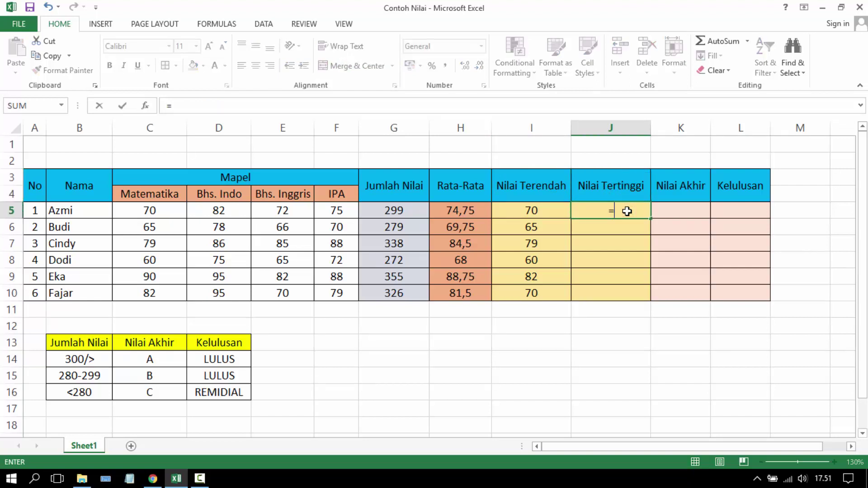
pyautogui.write('MA')
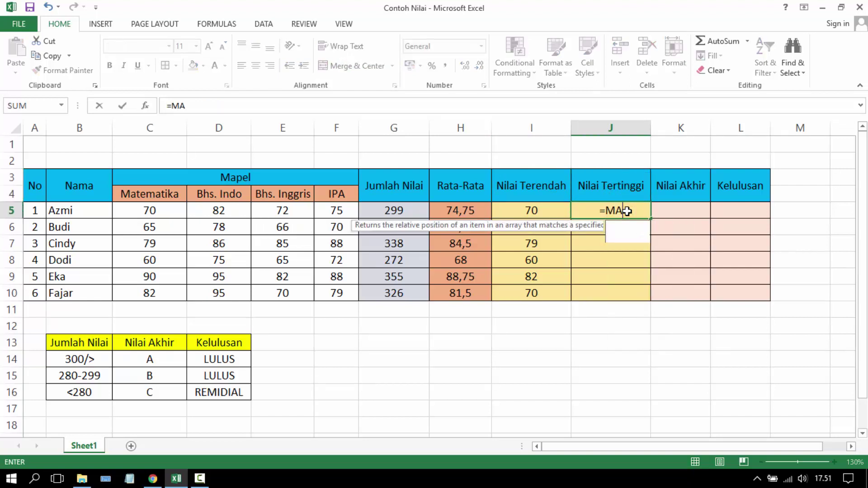
pyautogui.write('X')
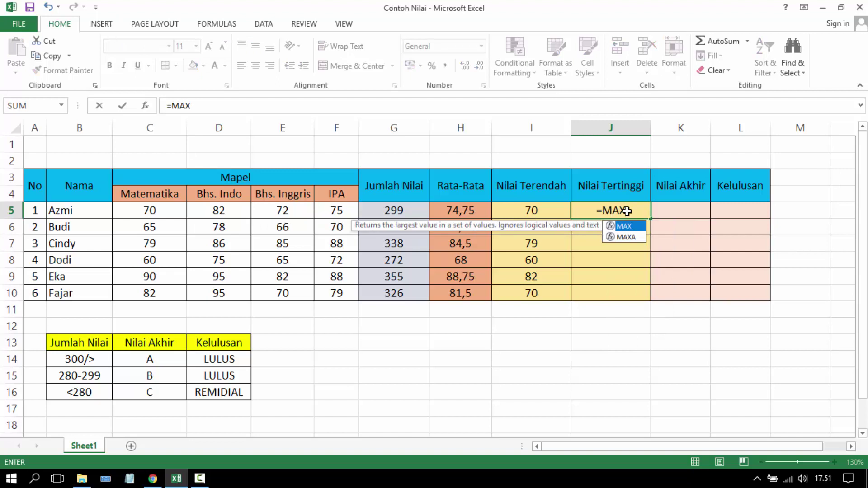
pyautogui.write('(')
pyautogui.click(170, 211)
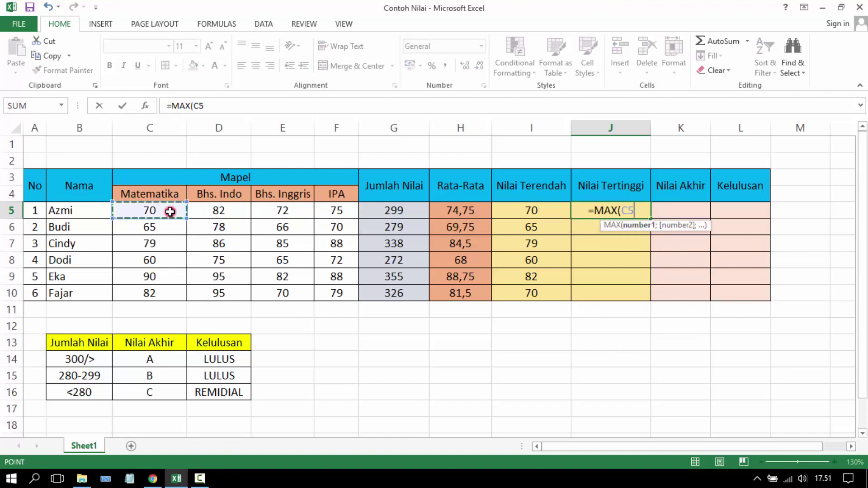
pyautogui.moveTo(170, 212); pyautogui.dragTo(346, 210)
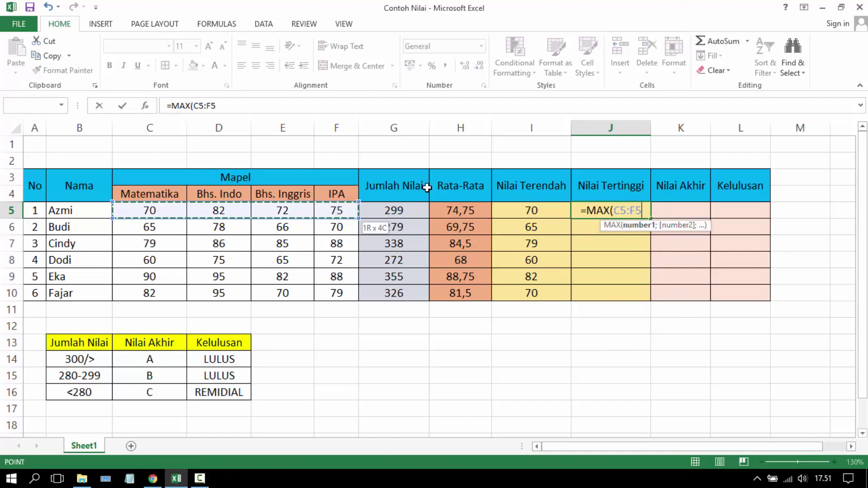
pyautogui.write(')')
pyautogui.press('Return')
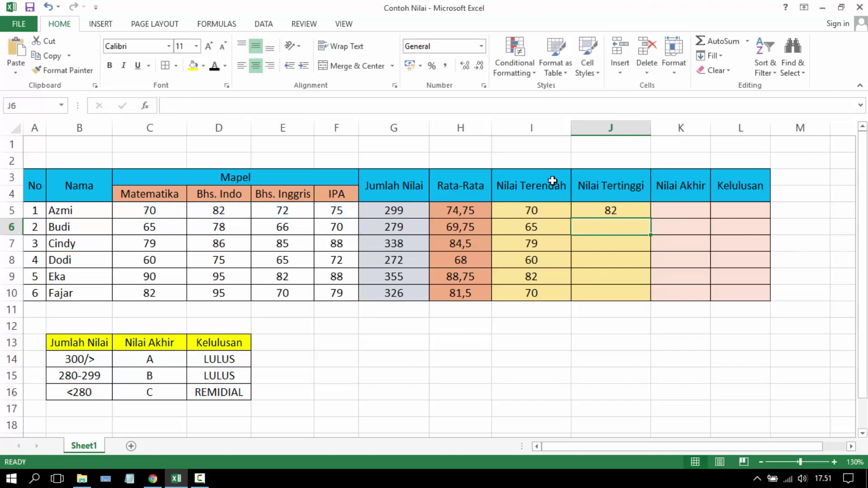
# - Fill the MAX formula down through J10
pyautogui.click(642, 210)
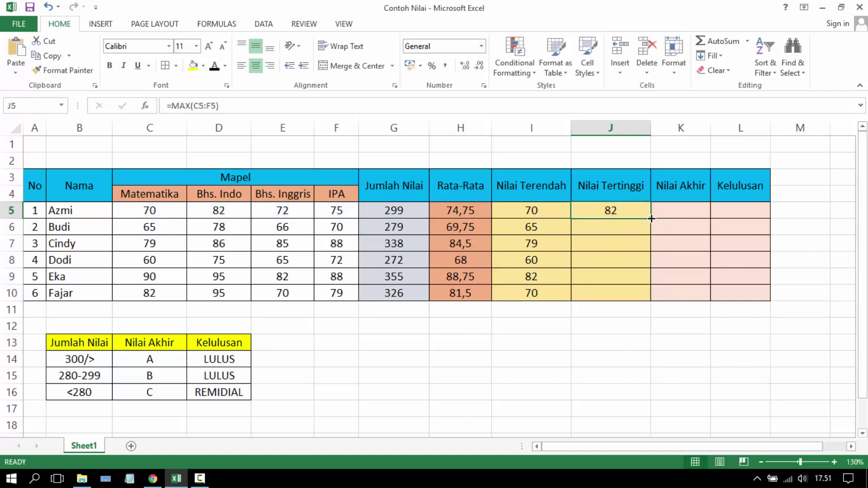
pyautogui.moveTo(651, 219); pyautogui.dragTo(642, 301)
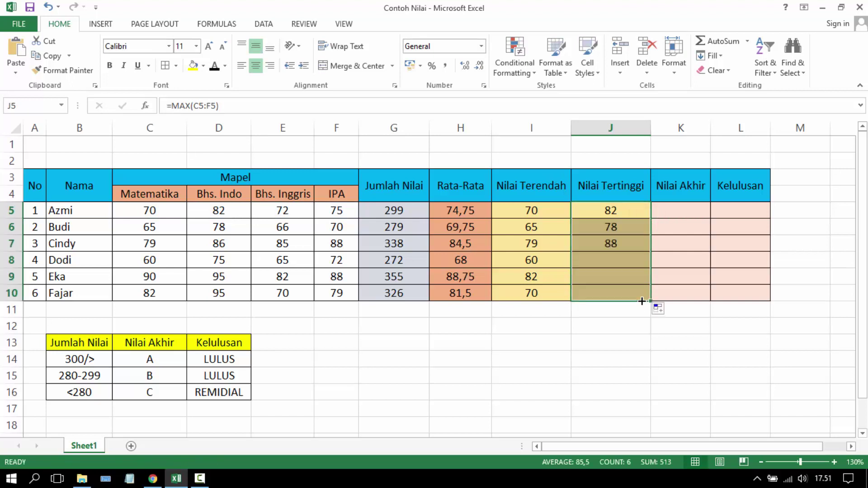
pyautogui.click(634, 212)
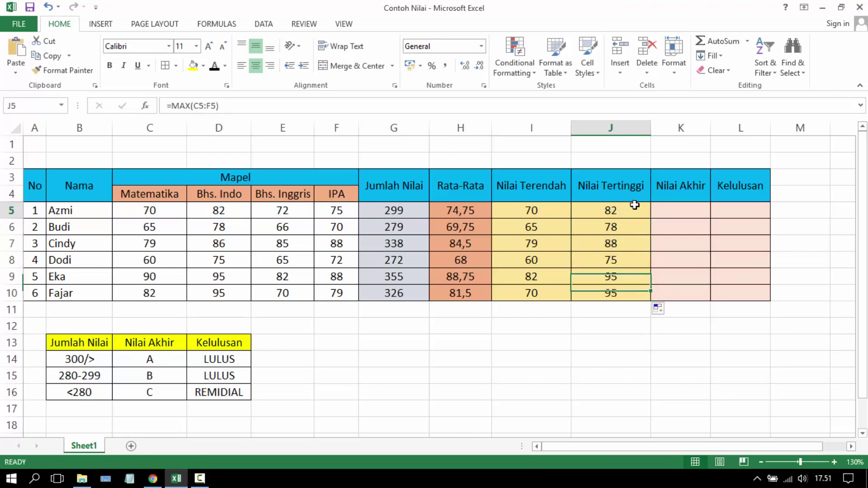
pyautogui.click(634, 205)
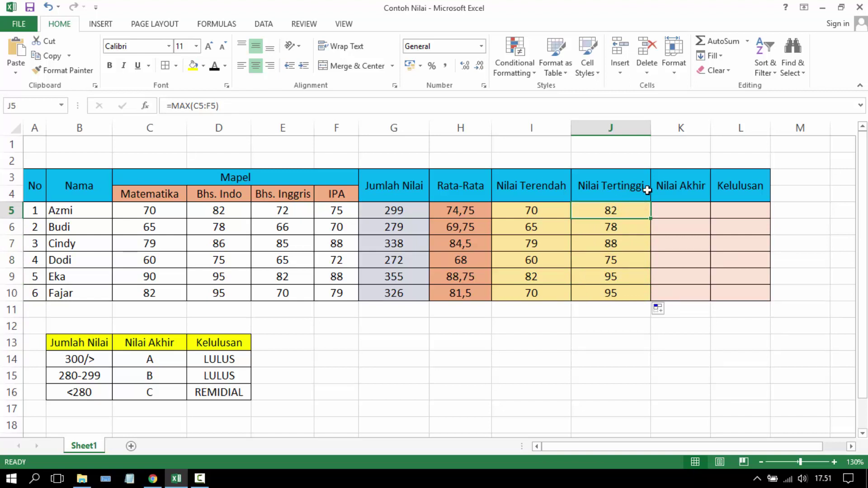
pyautogui.click(683, 190)
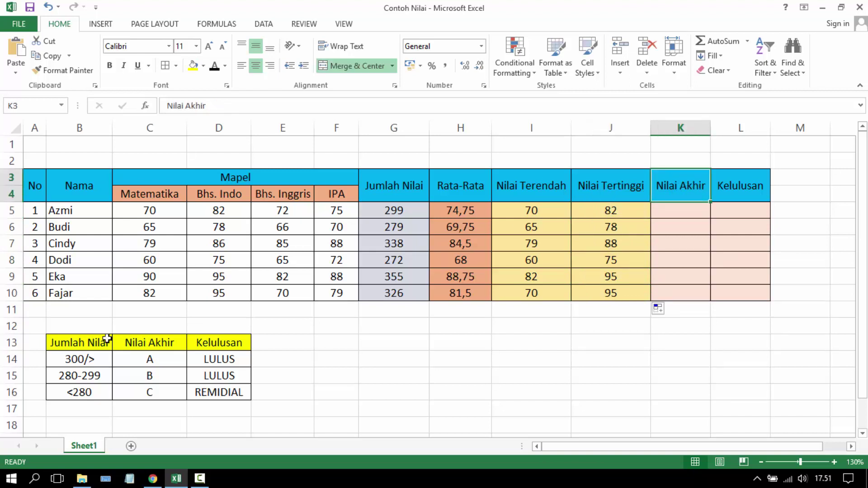
pyautogui.click(92, 344)
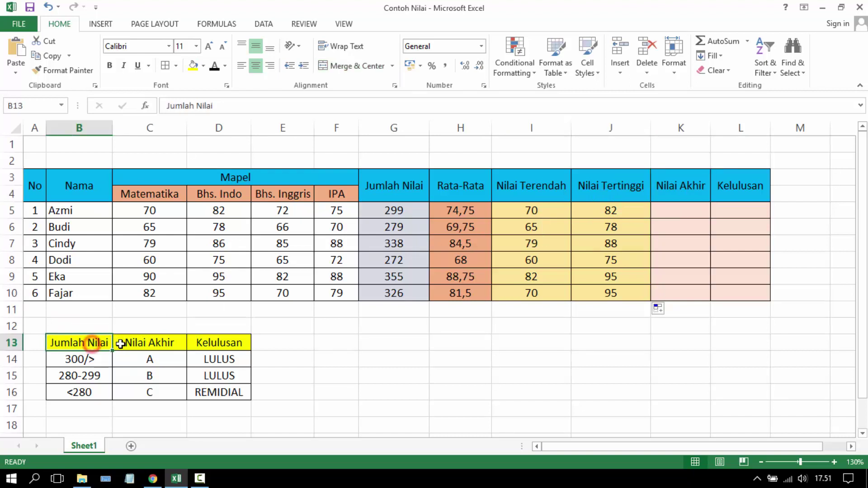
pyautogui.click(150, 347)
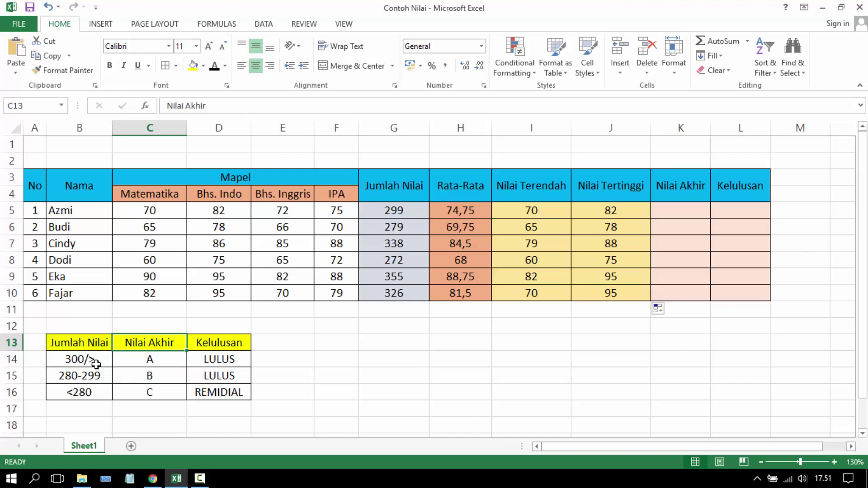
pyautogui.click(89, 395)
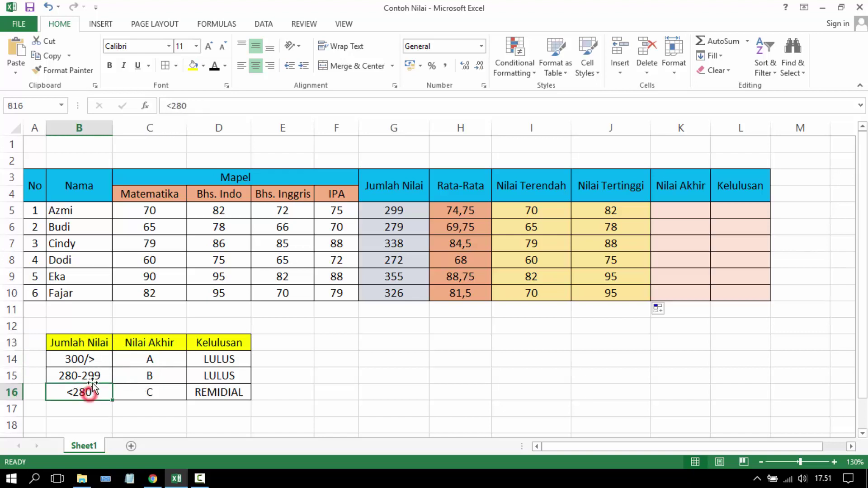
pyautogui.click(90, 376)
pyautogui.click(96, 360)
pyautogui.click(122, 360)
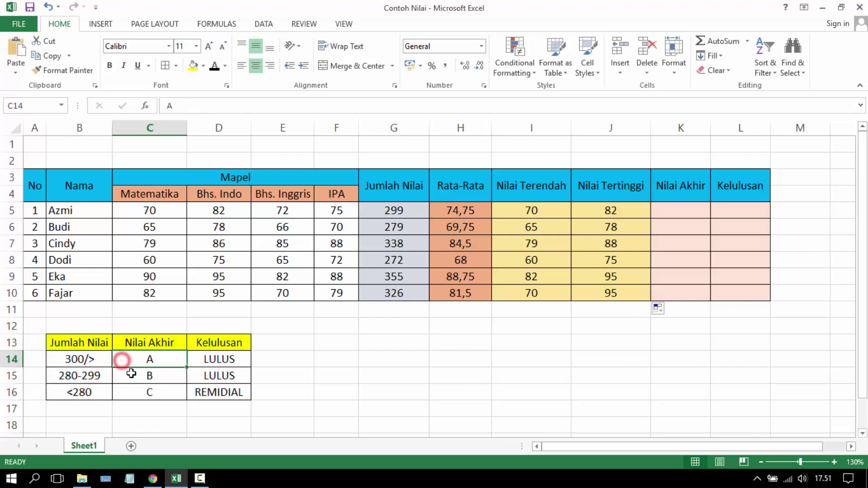
pyautogui.click(127, 375)
pyautogui.click(691, 211)
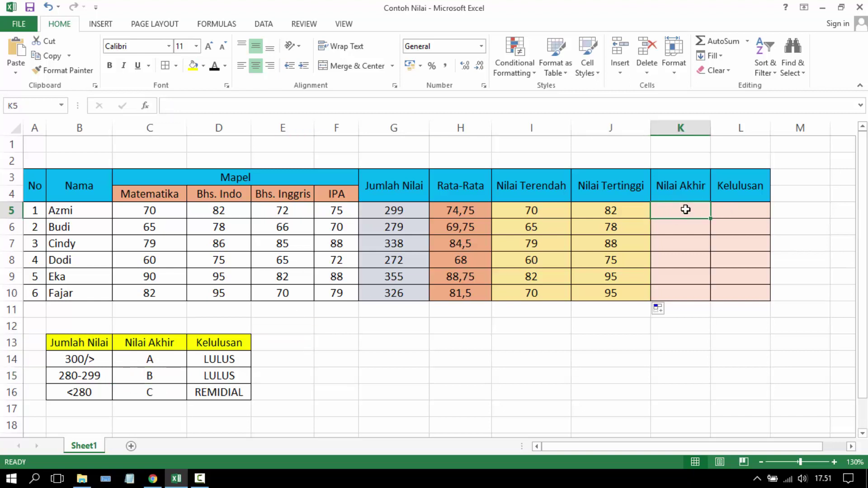
# - Begin K5's formula as =IF(G5<280;"C";IF( so totals below 280 get grade C
pyautogui.write('=IF')
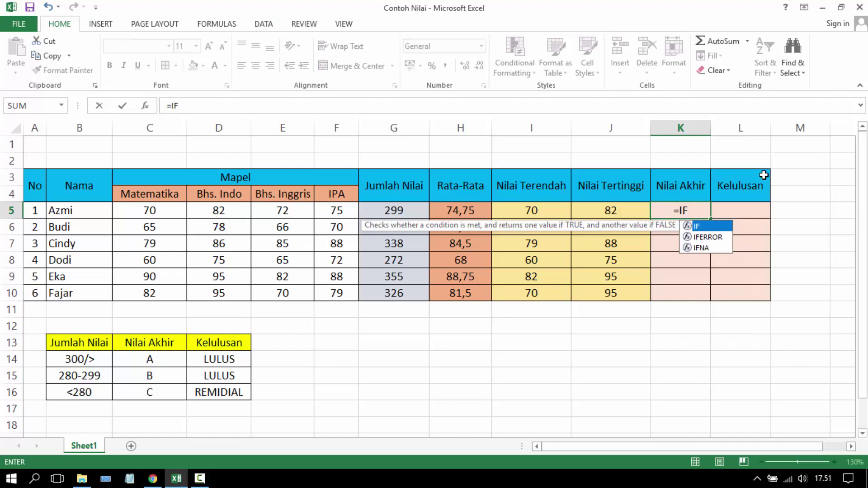
pyautogui.write('(')
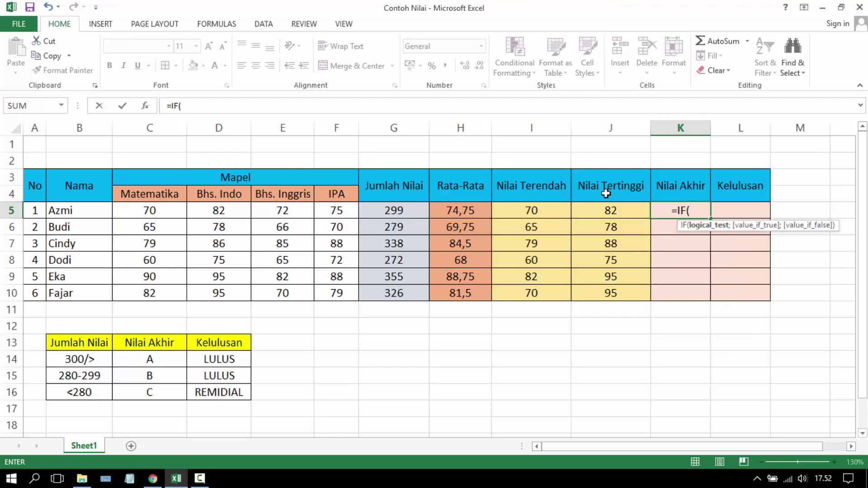
pyautogui.click(409, 210)
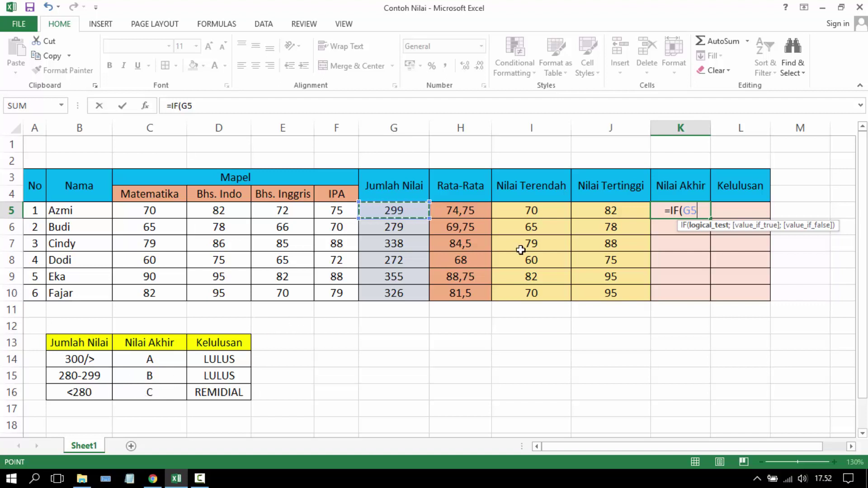
pyautogui.write('<')
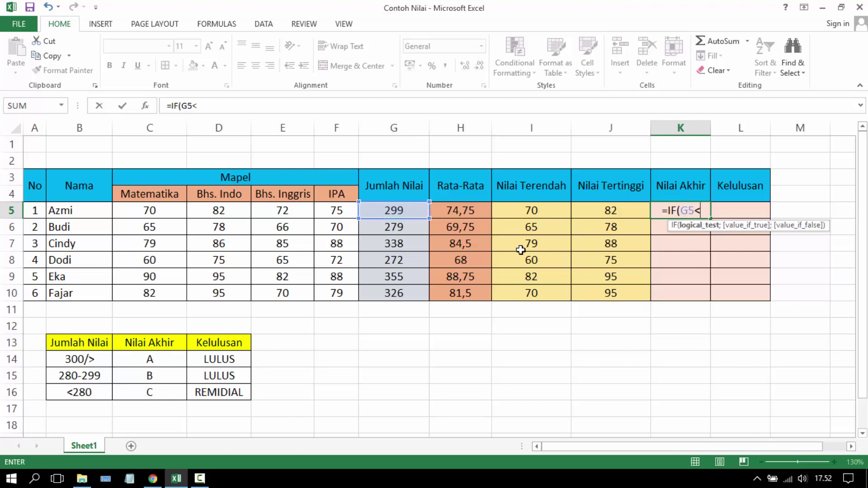
pyautogui.write('280')
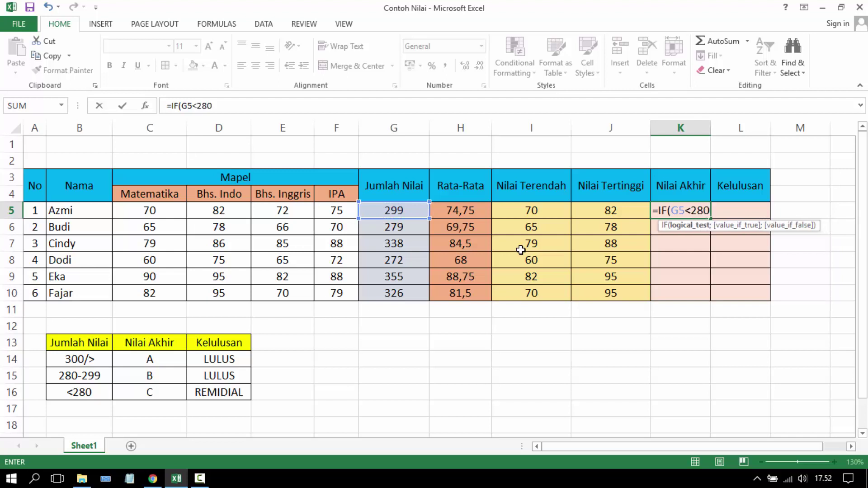
pyautogui.write(';')
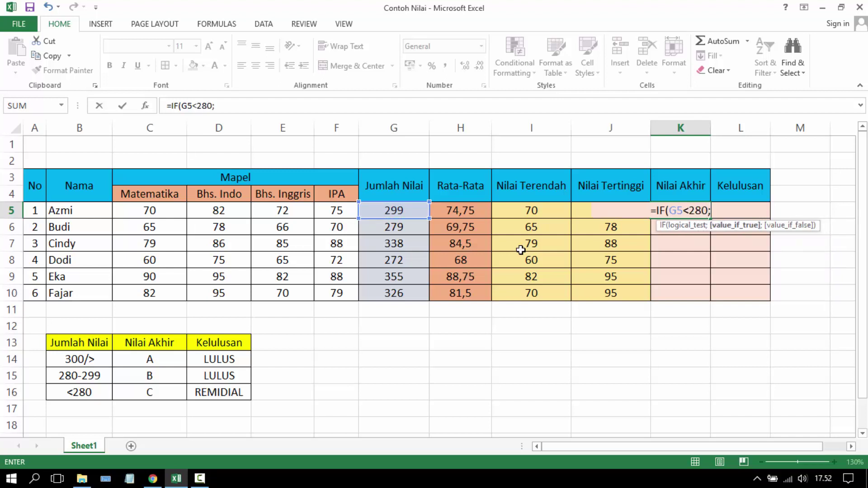
pyautogui.write('"')
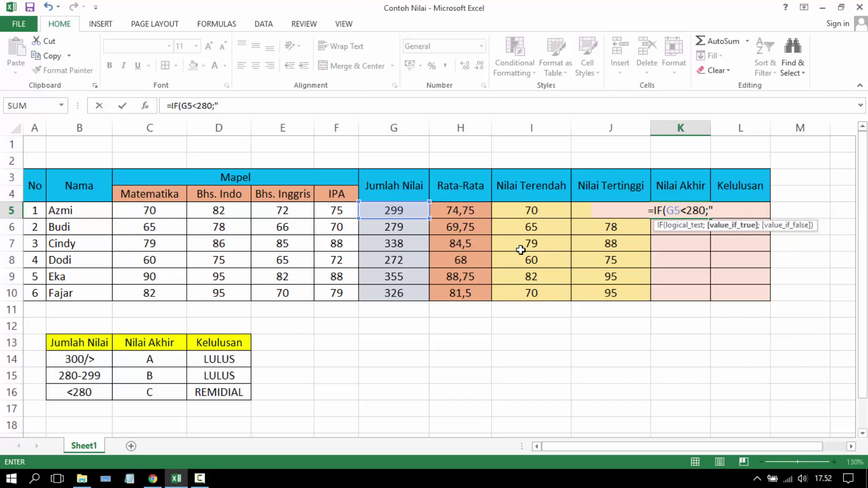
pyautogui.write('C"')
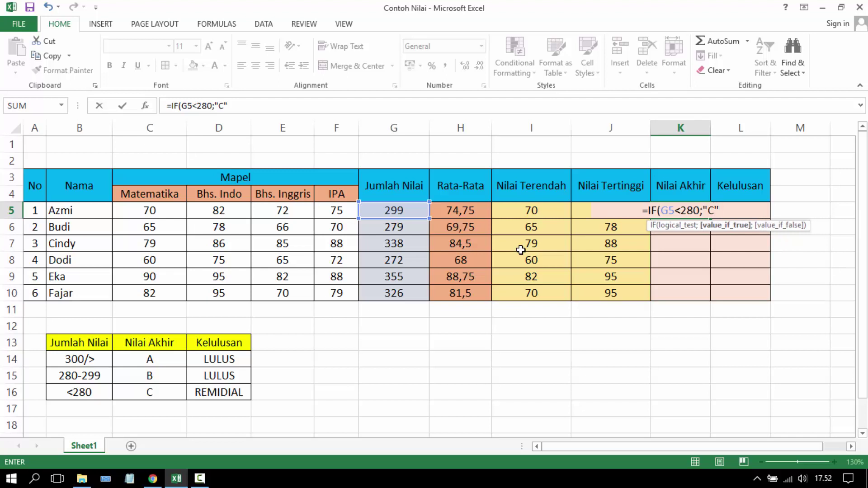
pyautogui.write(';IF')
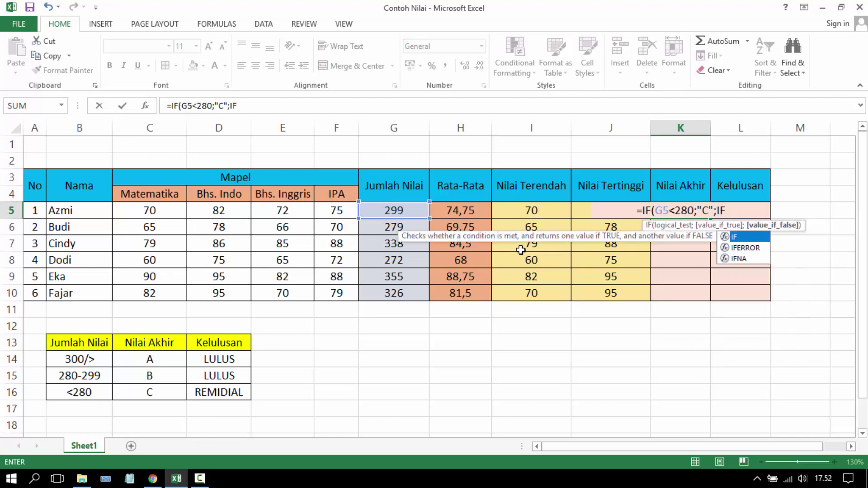
pyautogui.write('(')
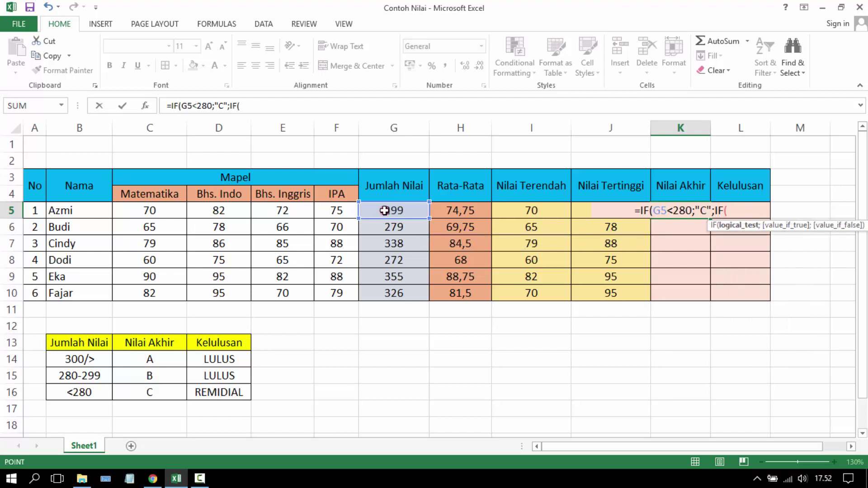
# - Complete K5 as =IF(G5<280;"C";IF(G5<300;"B";IF(G5>=300;"A"))), giving grade B
pyautogui.click(386, 212)
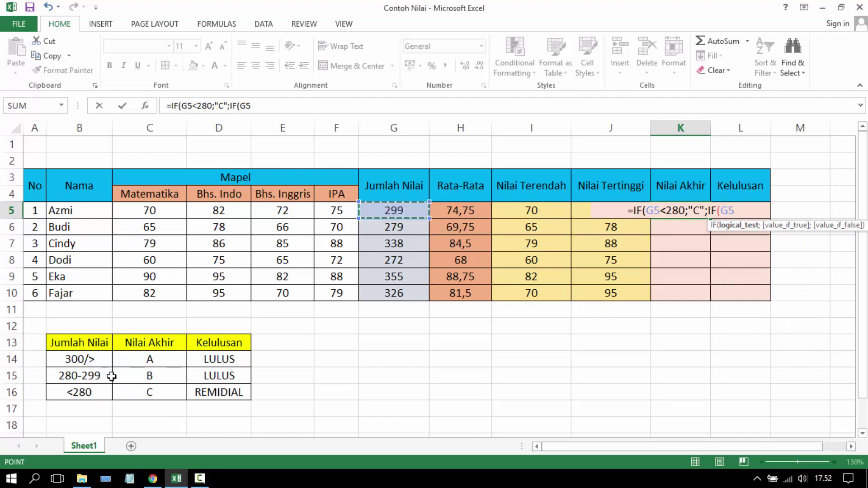
pyautogui.write('<')
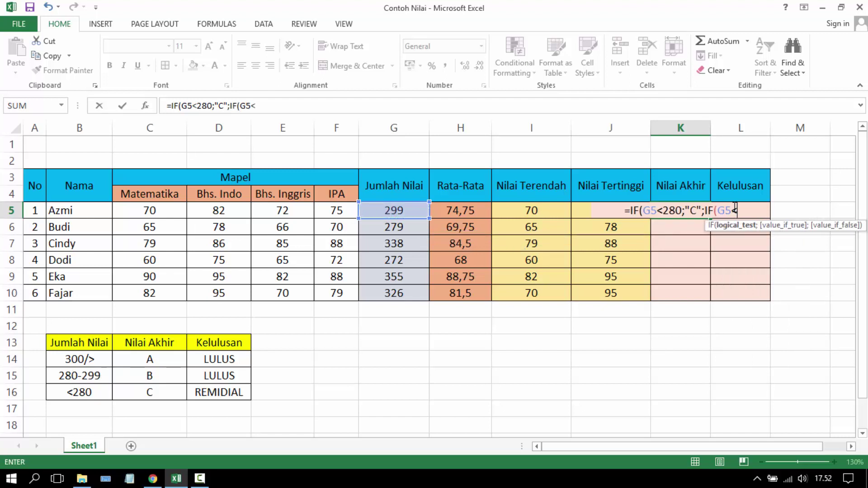
pyautogui.write('300')
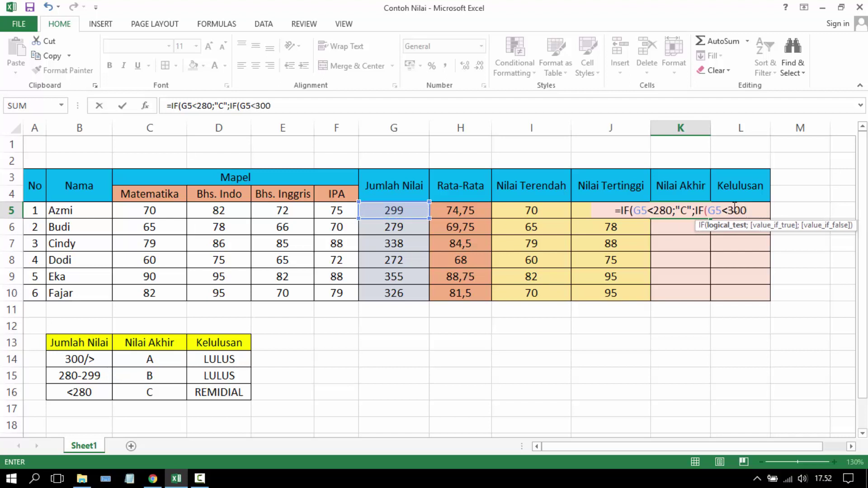
pyautogui.write(';')
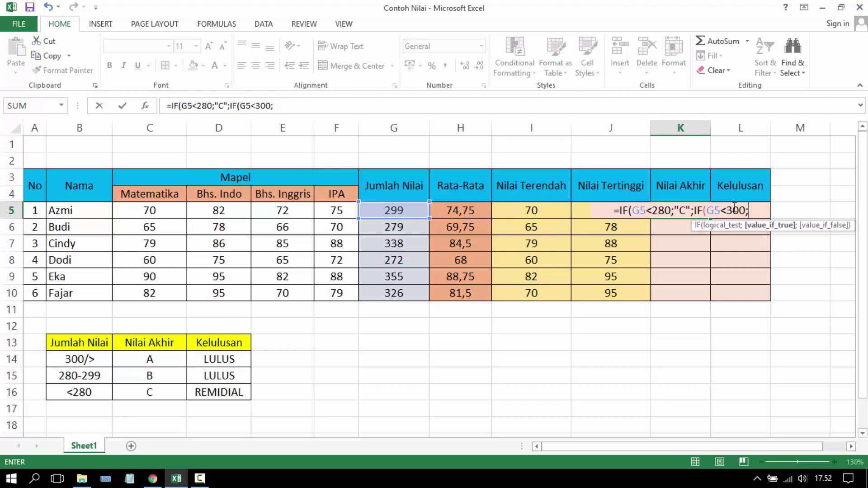
pyautogui.write('"B"')
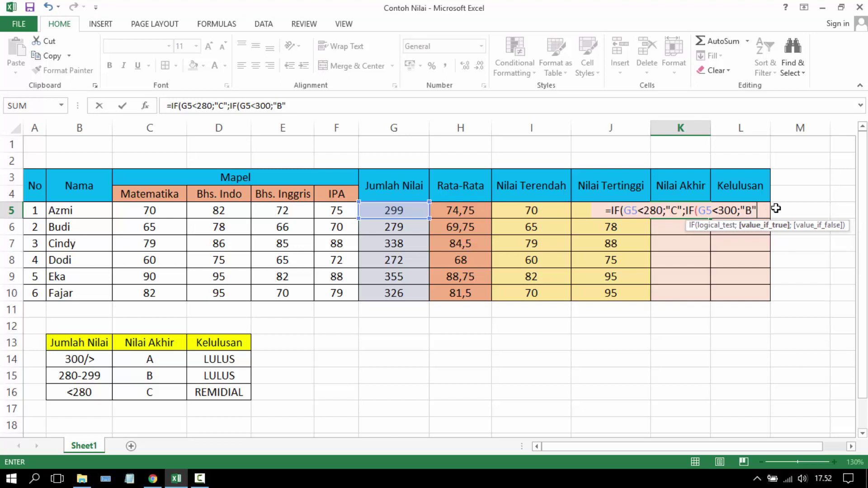
pyautogui.write(';')
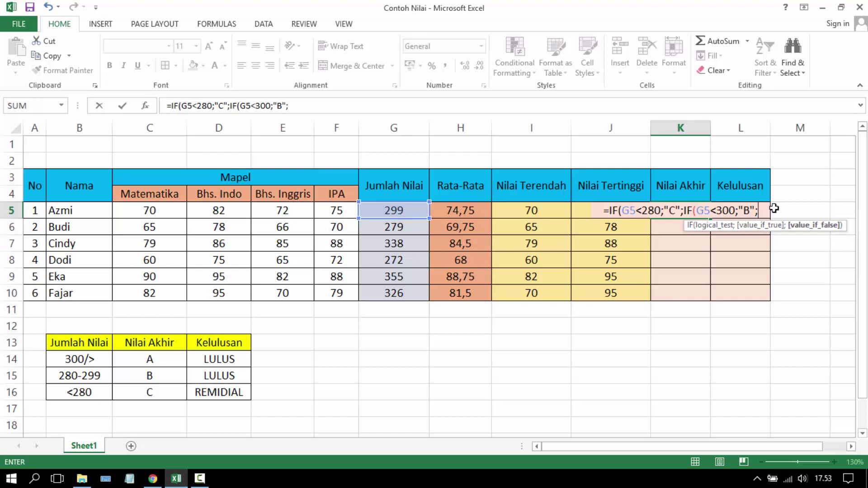
pyautogui.write('IF')
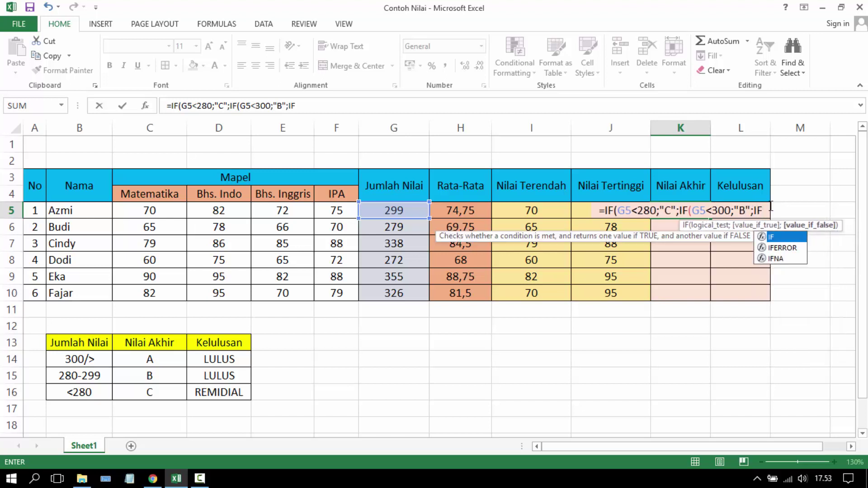
pyautogui.write('(')
pyautogui.click(419, 211)
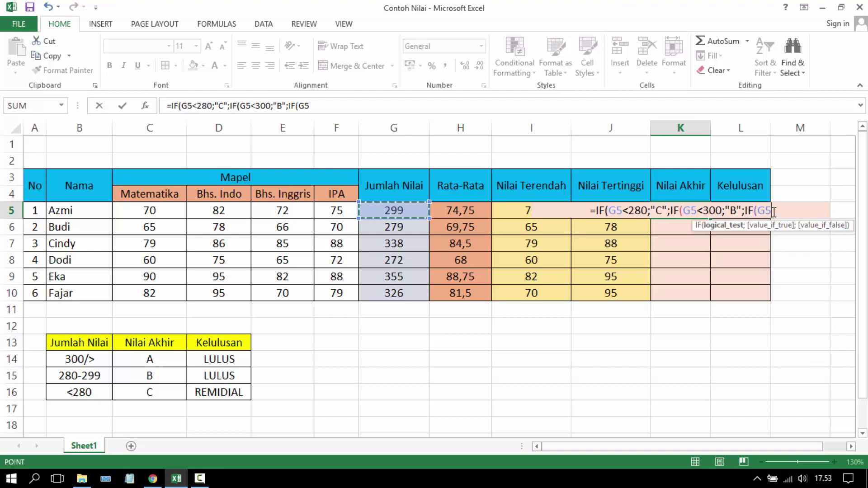
pyautogui.write('>=')
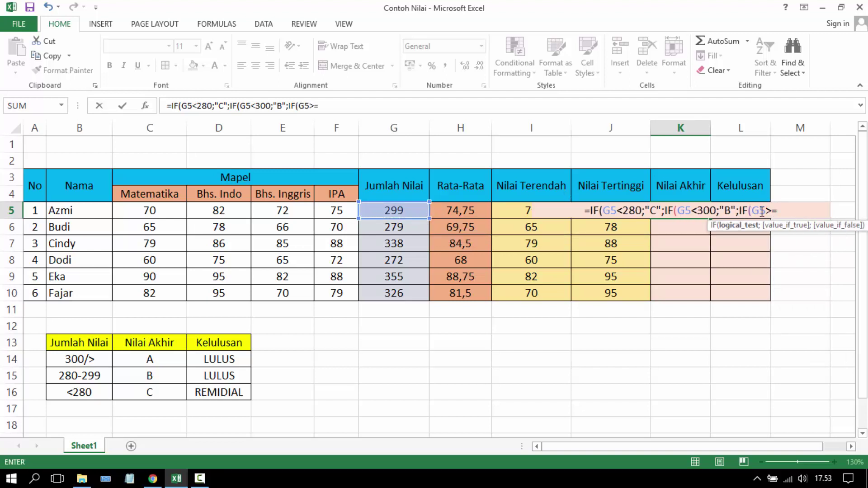
pyautogui.write('3')
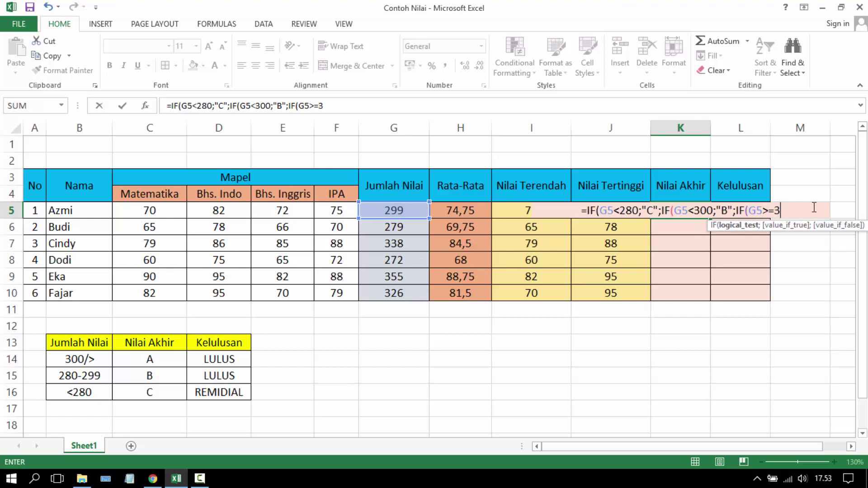
pyautogui.write('00')
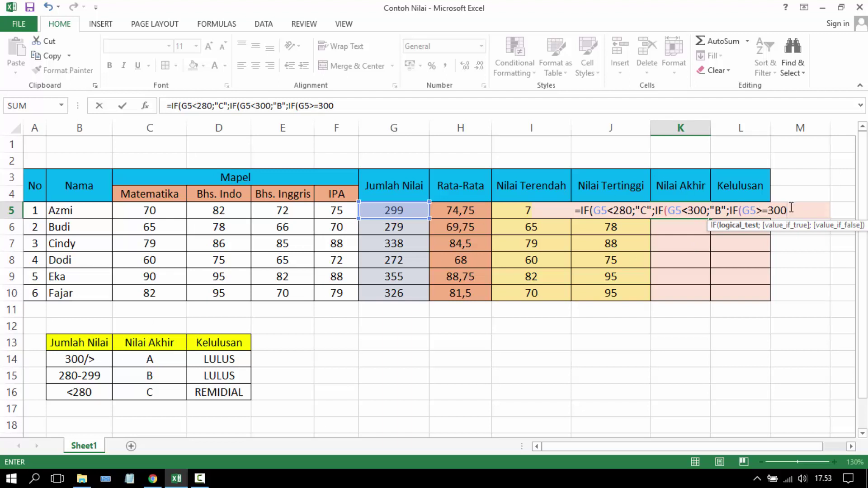
pyautogui.write(';"A')
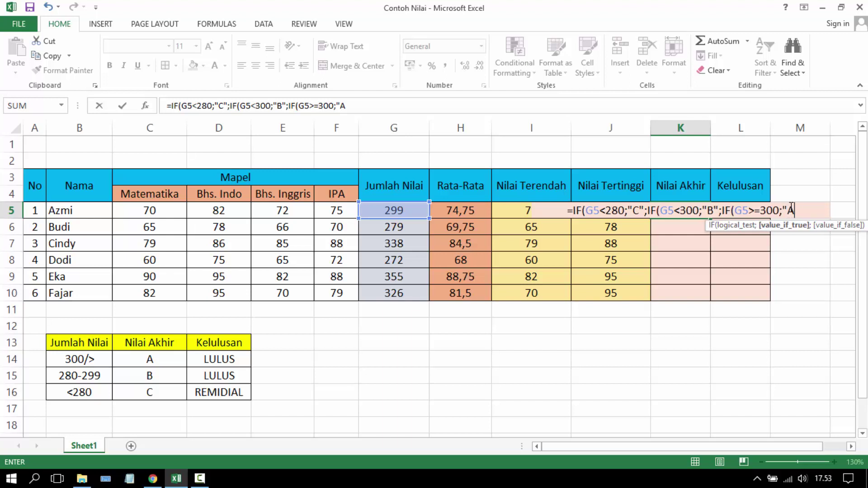
pyautogui.write('"')
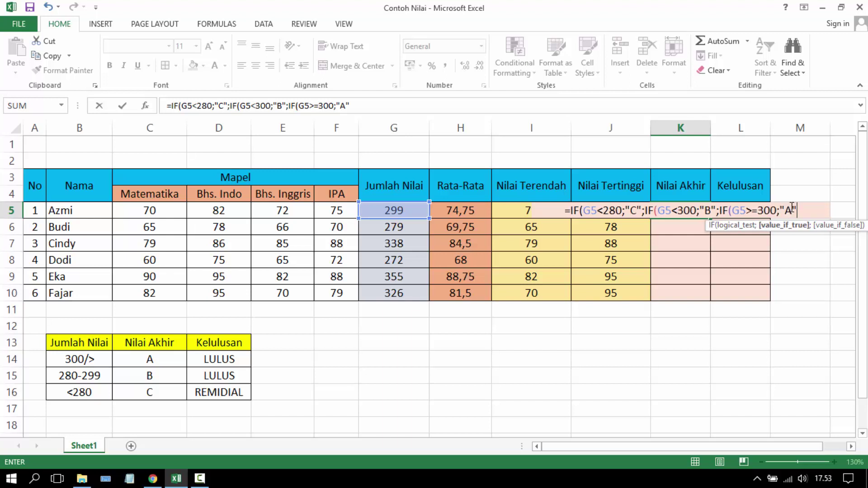
pyautogui.write(')))')
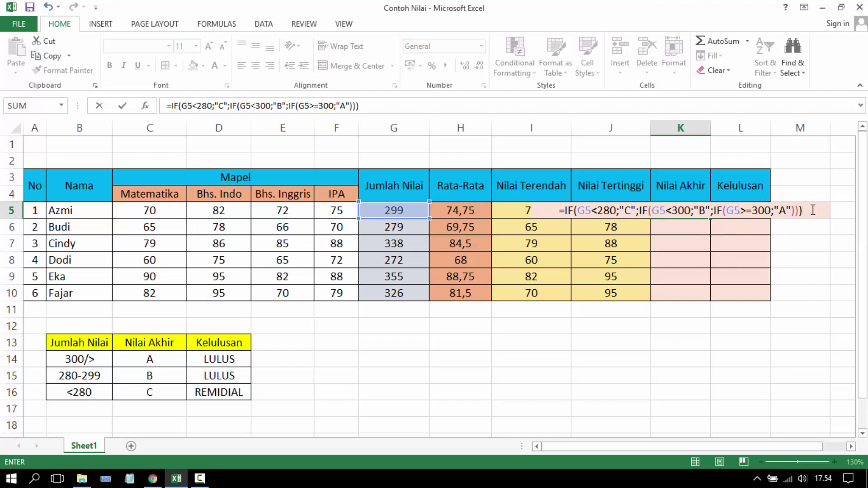
pyautogui.press('Return')
# - Copy K5's grade formula down to K10, producing grades B, C, A, C, A, A
pyautogui.click(682, 208)
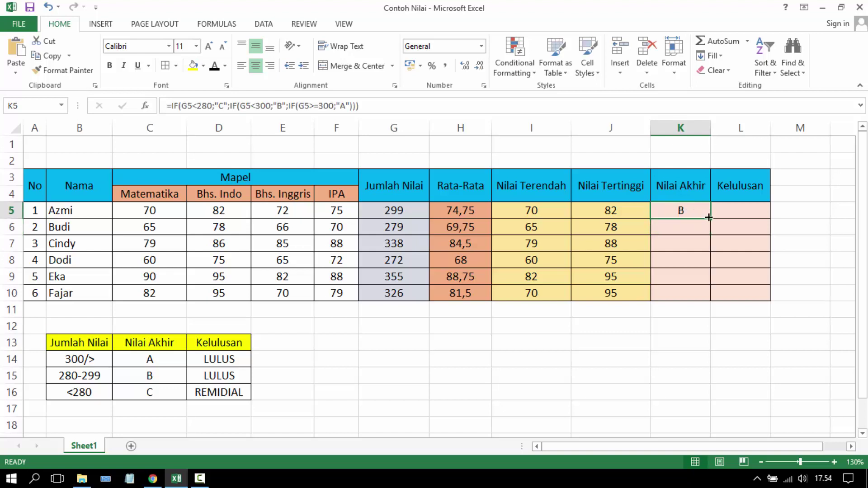
pyautogui.moveTo(711, 219); pyautogui.dragTo(706, 298)
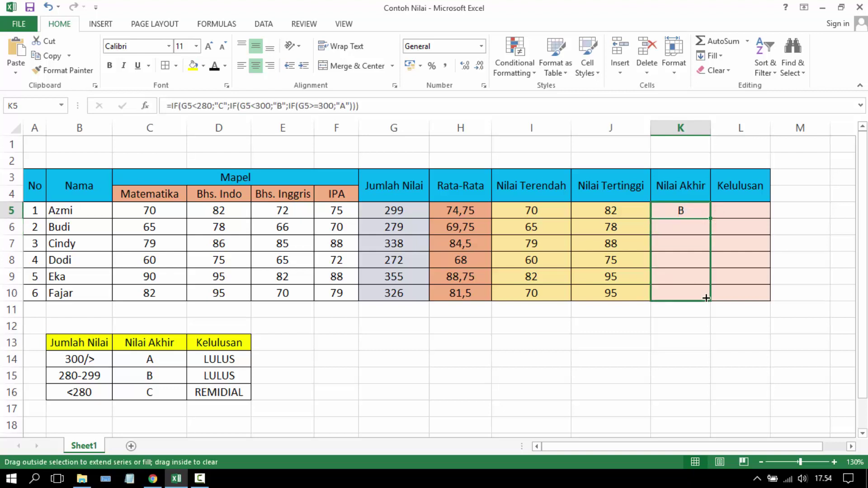
pyautogui.click(690, 311)
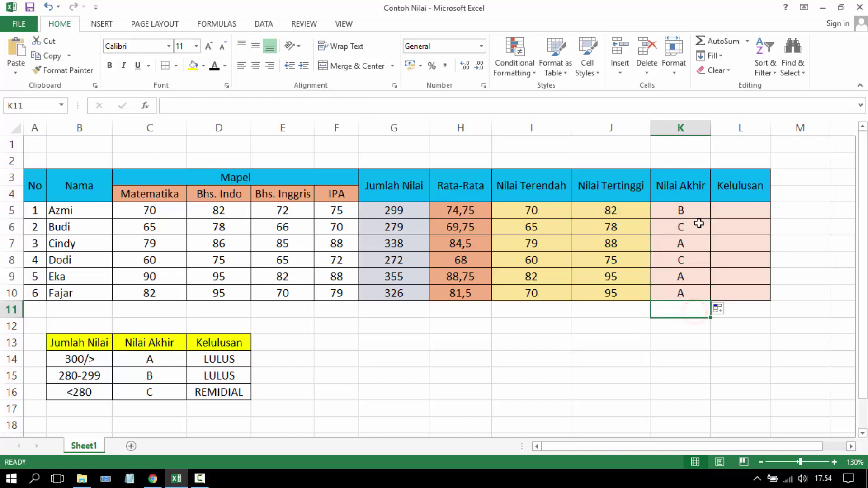
pyautogui.click(700, 208)
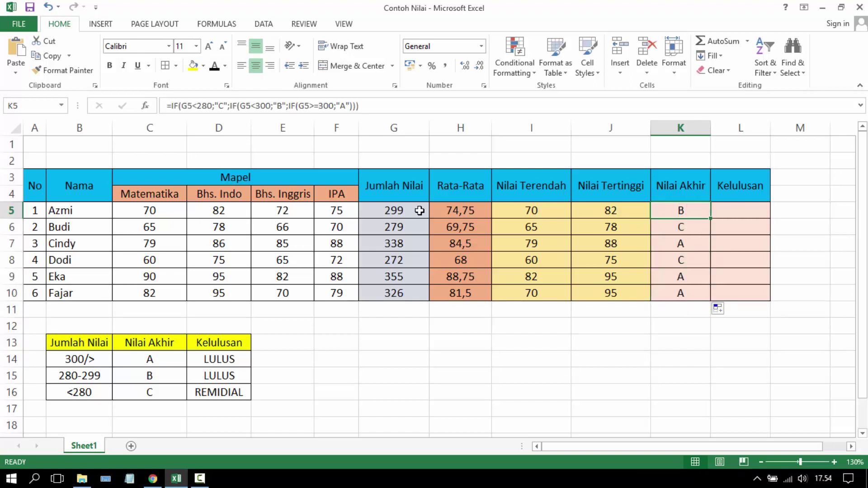
# - Check the total formula in G5 and the grade formulas in K5 through K10
pyautogui.click(415, 210)
pyautogui.click(672, 211)
pyautogui.click(686, 226)
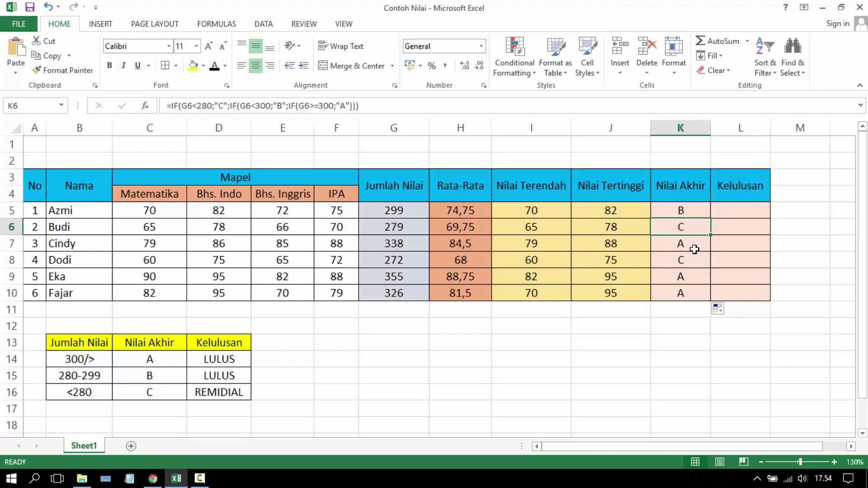
pyautogui.click(695, 249)
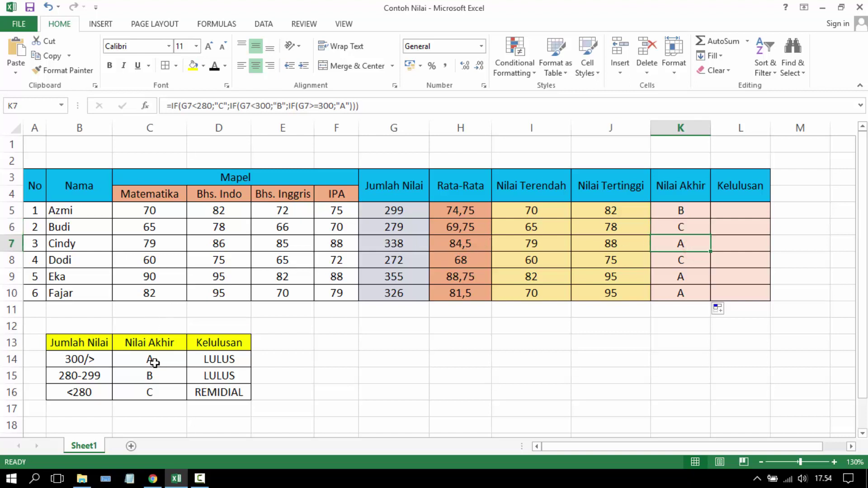
pyautogui.click(682, 259)
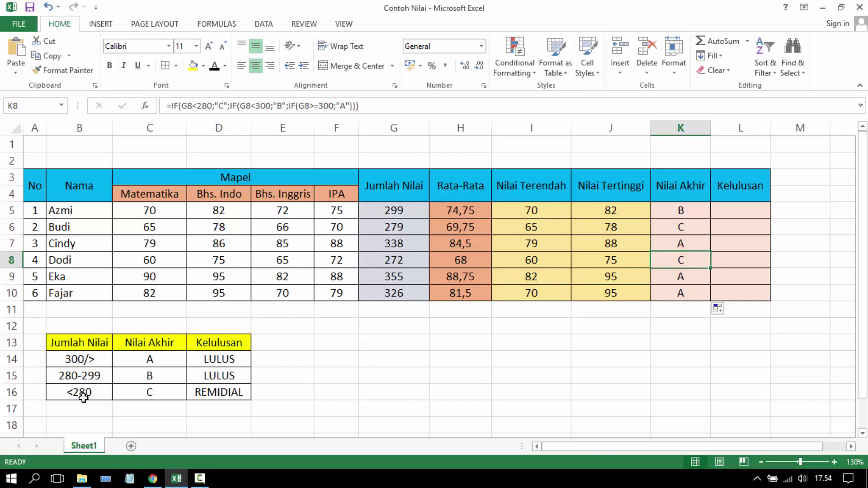
pyautogui.click(694, 277)
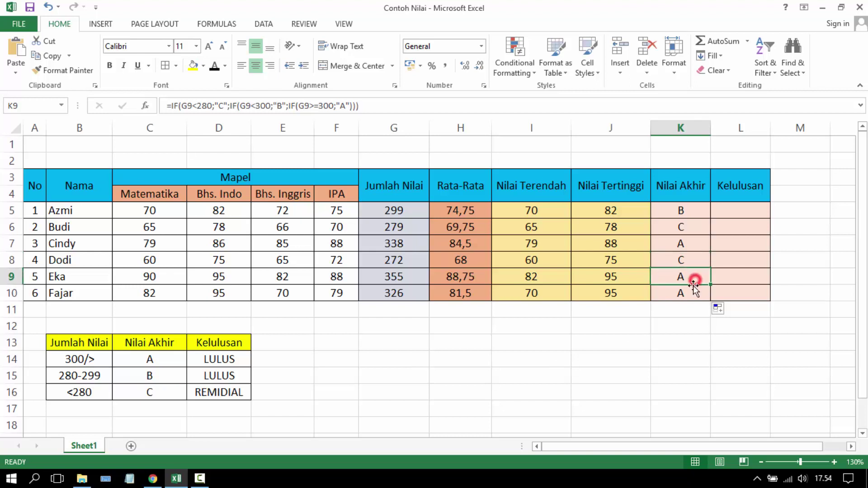
pyautogui.click(696, 293)
# - Review the grading key, where grades A and B mean LULUS, and select L5
pyautogui.click(748, 211)
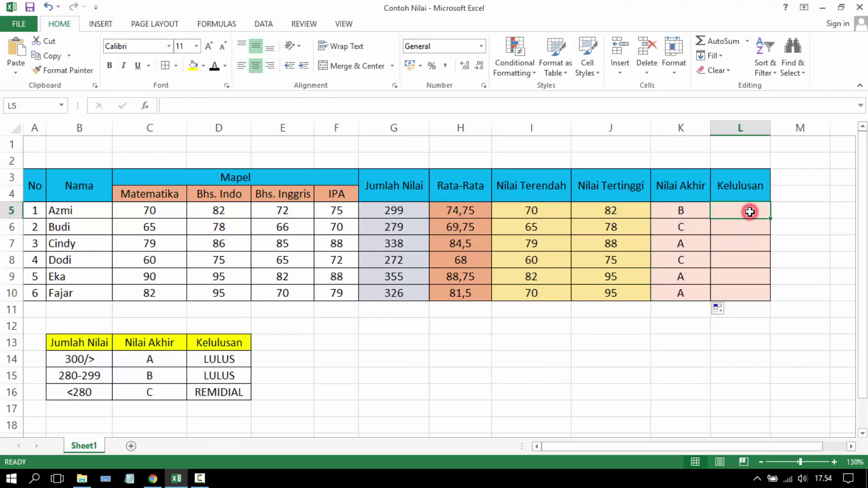
pyautogui.click(739, 183)
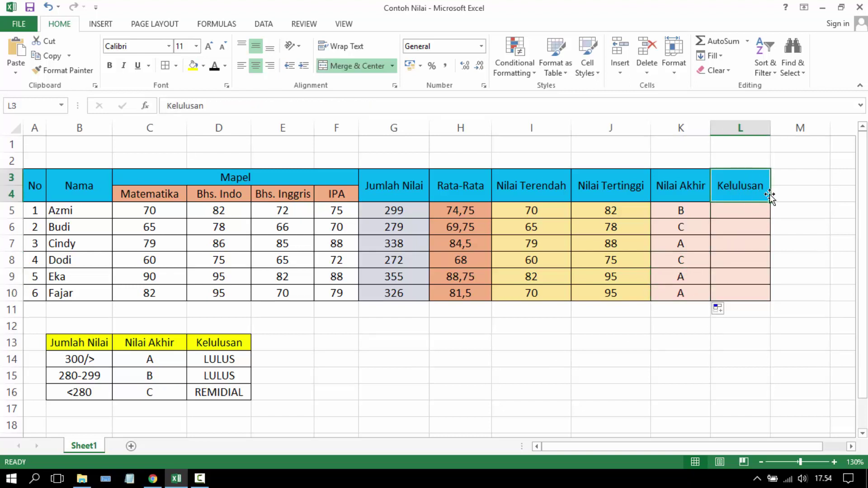
pyautogui.click(232, 346)
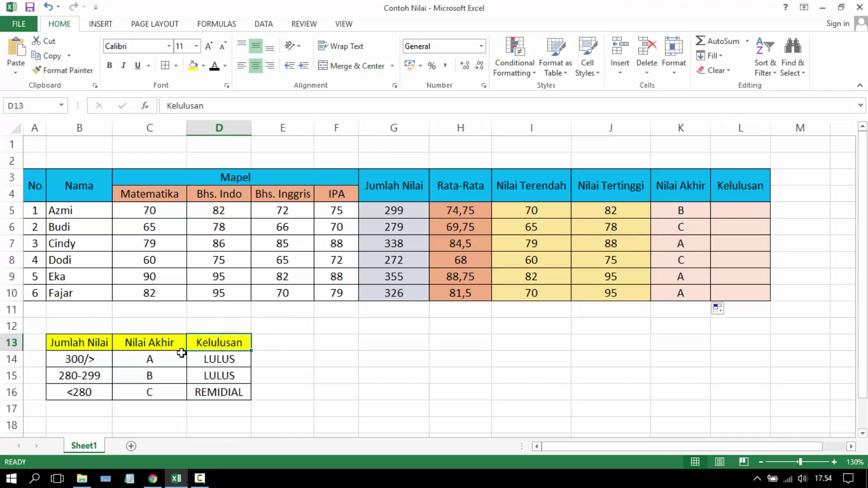
pyautogui.click(168, 347)
pyautogui.click(195, 349)
pyautogui.click(159, 360)
pyautogui.click(205, 361)
pyautogui.click(176, 375)
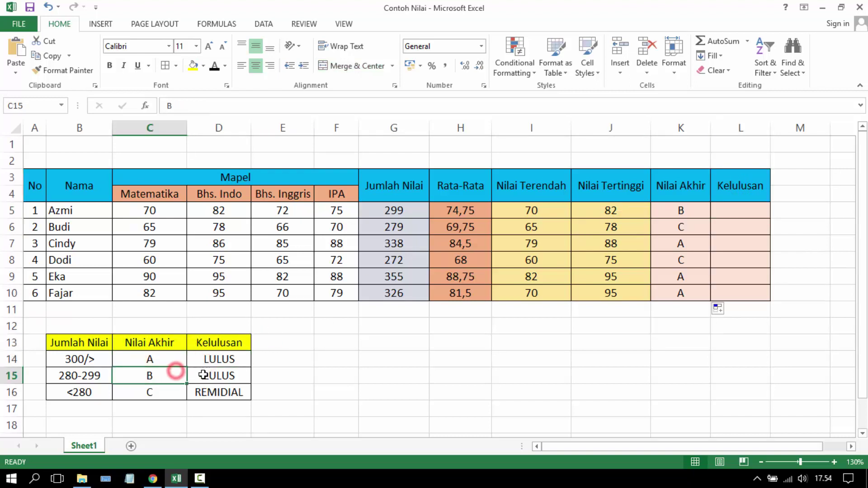
pyautogui.click(203, 375)
pyautogui.click(156, 393)
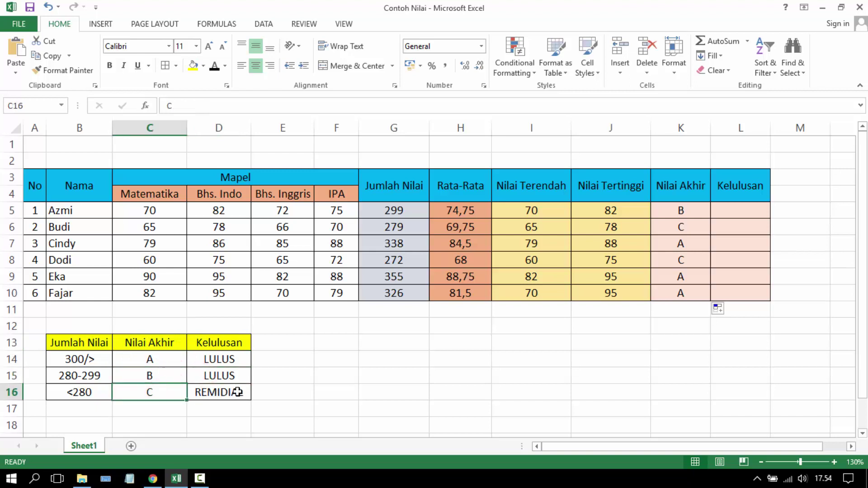
pyautogui.click(750, 213)
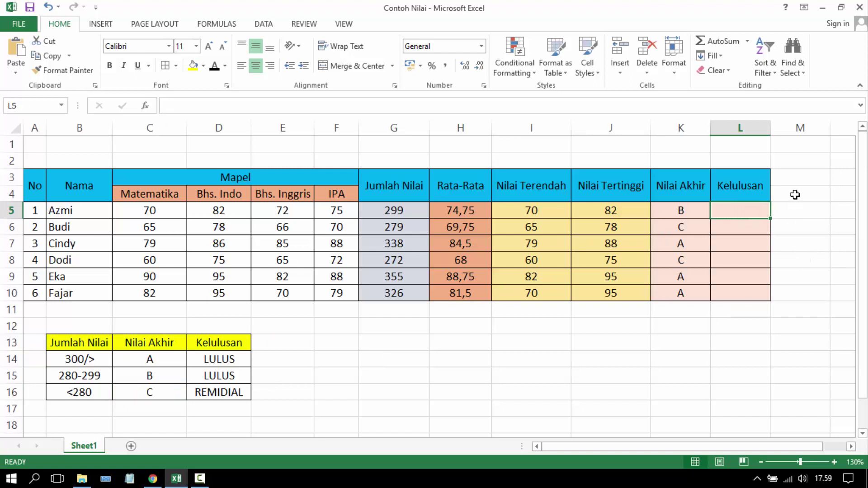
# - Enter =IF(G5>280;"LULUS";"REMIDIAL") in L5 and review its comparison and LULUS result
pyautogui.write('=')
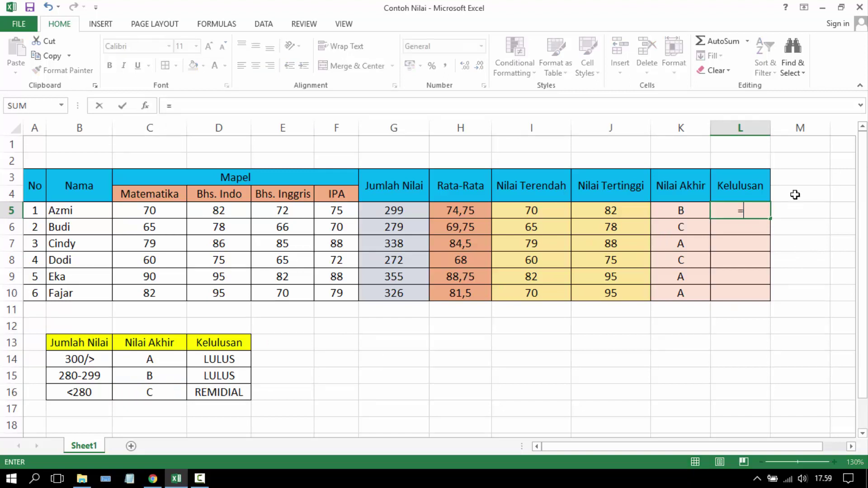
pyautogui.write('IF')
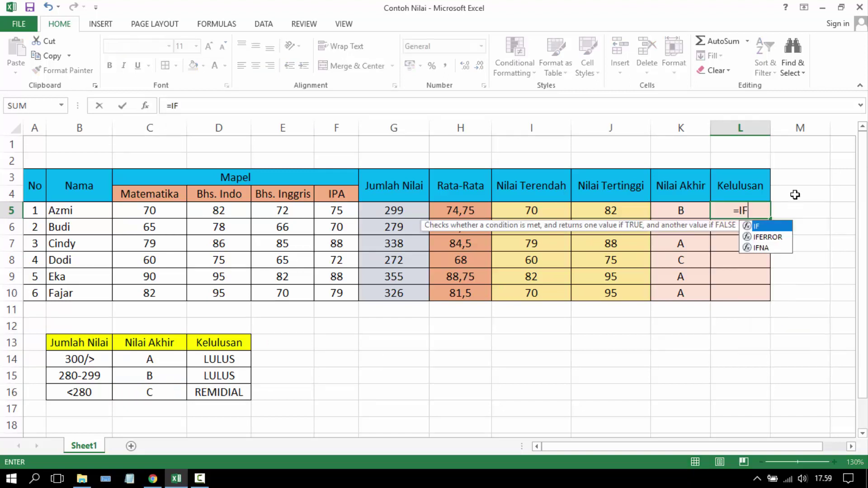
pyautogui.write('(')
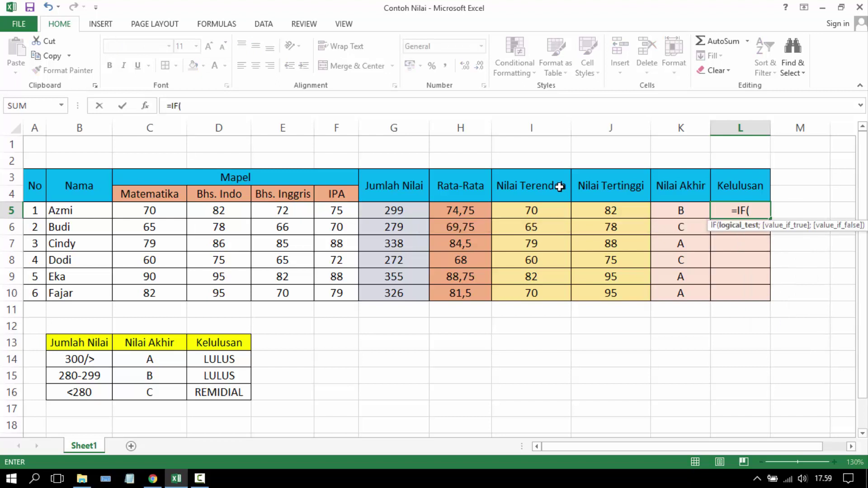
pyautogui.click(418, 209)
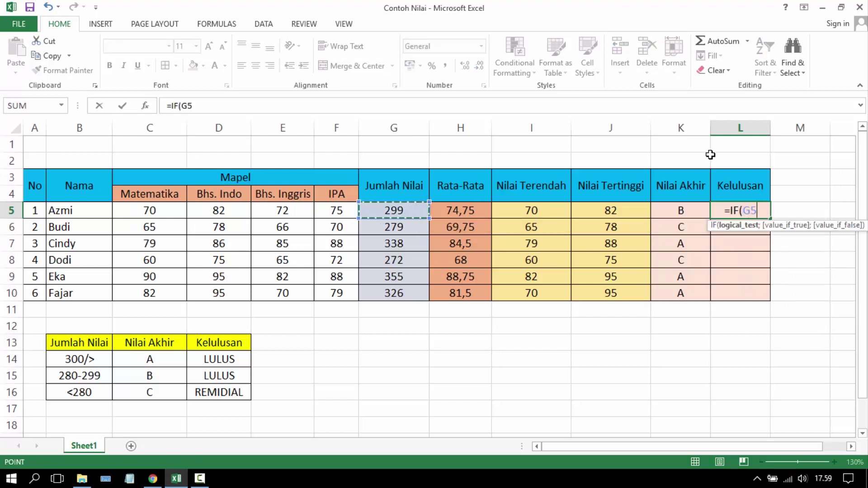
pyautogui.write('>')
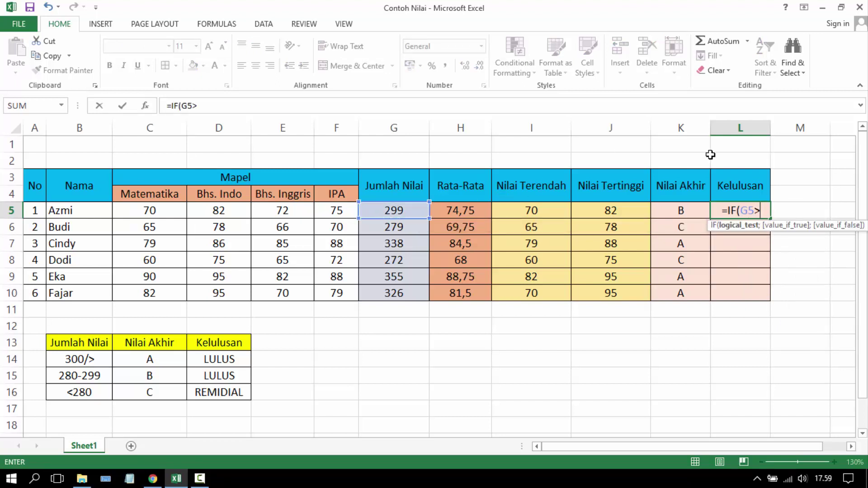
pyautogui.write('280')
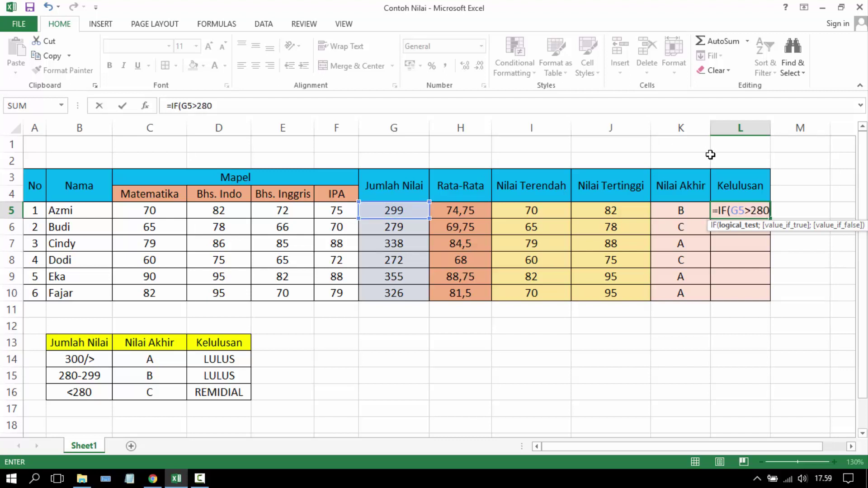
pyautogui.write(';')
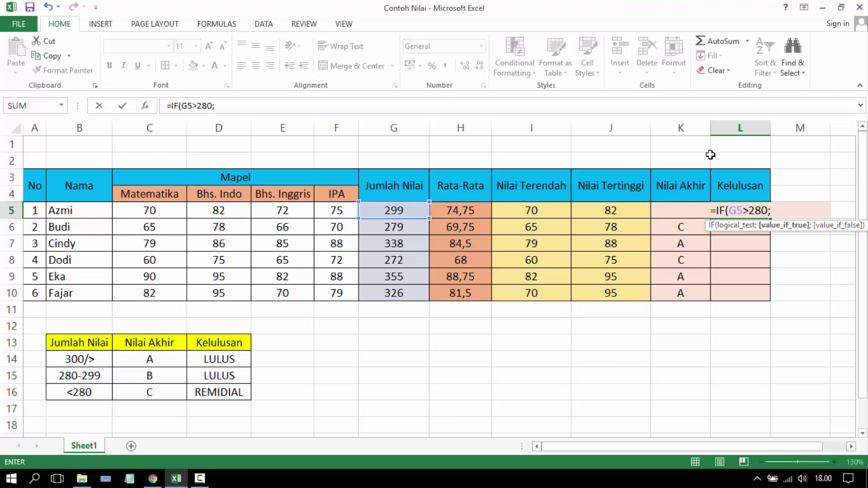
pyautogui.write('"')
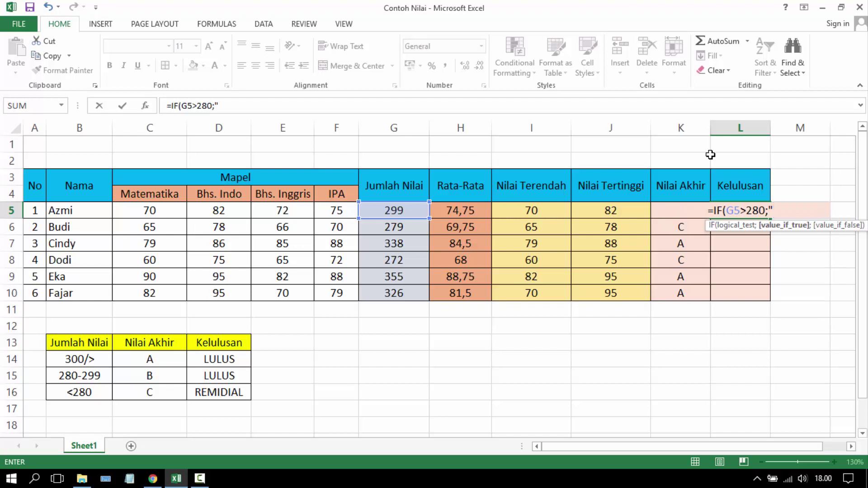
pyautogui.write('LULUS')
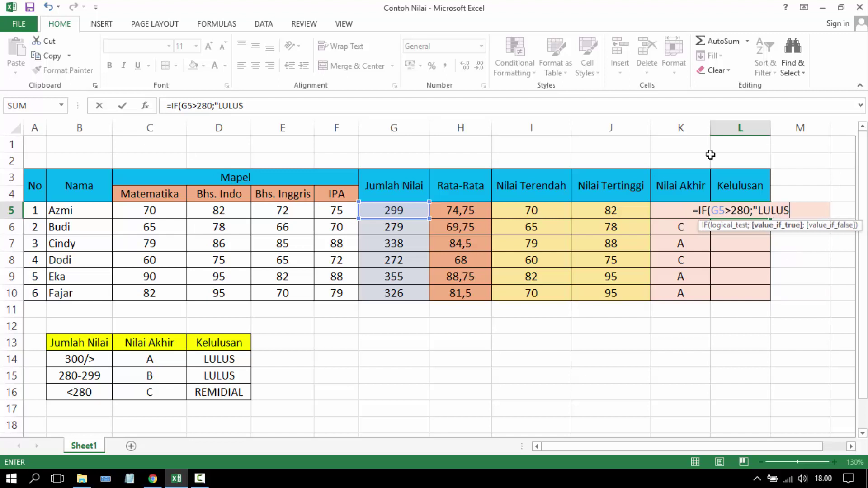
pyautogui.write('";')
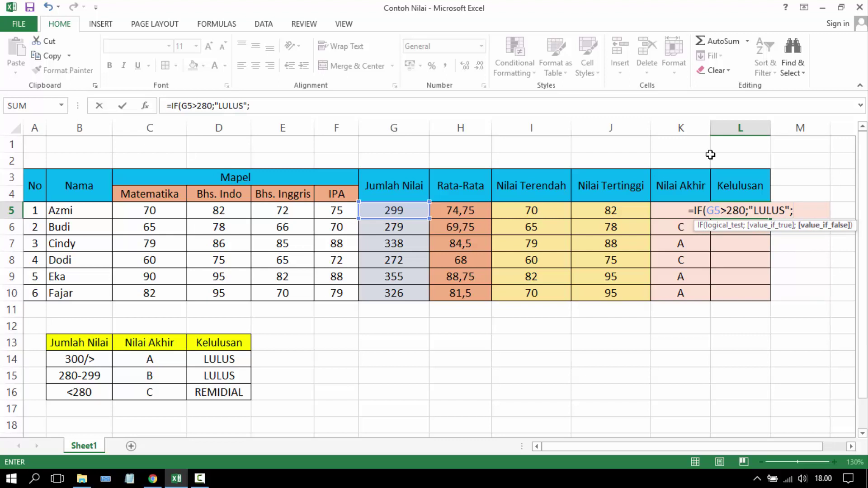
pyautogui.write('"REM')
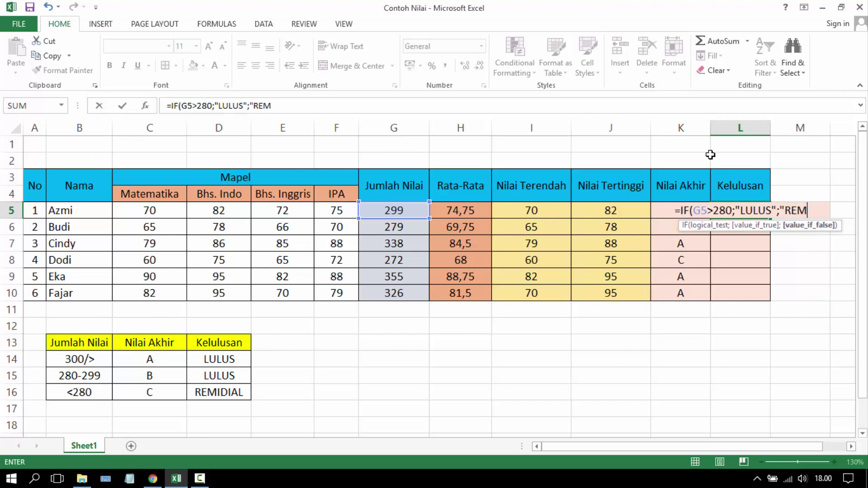
pyautogui.write('IDIAL')
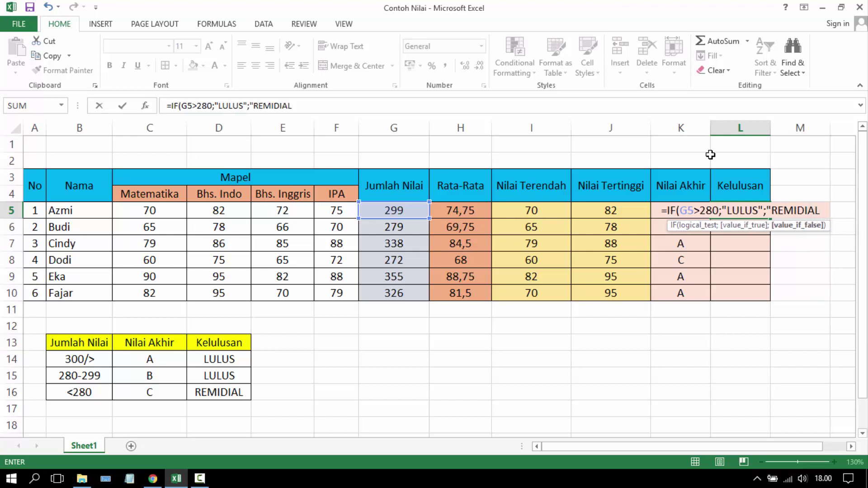
pyautogui.write('"')
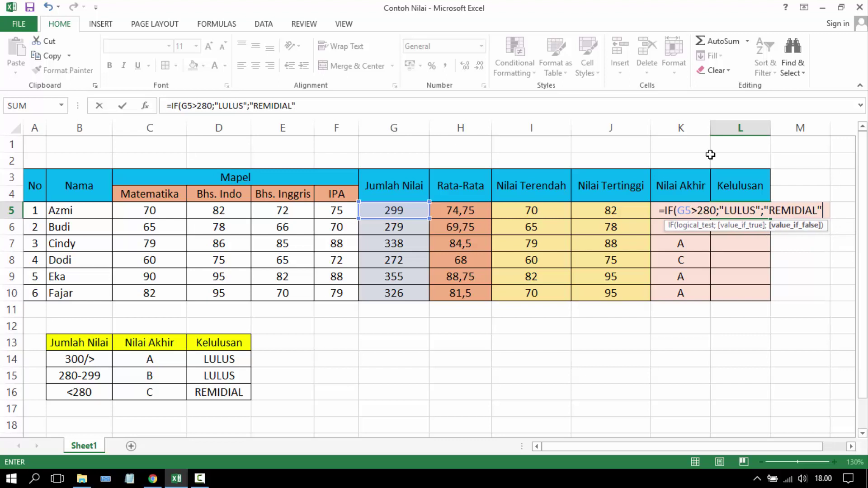
pyautogui.write(')')
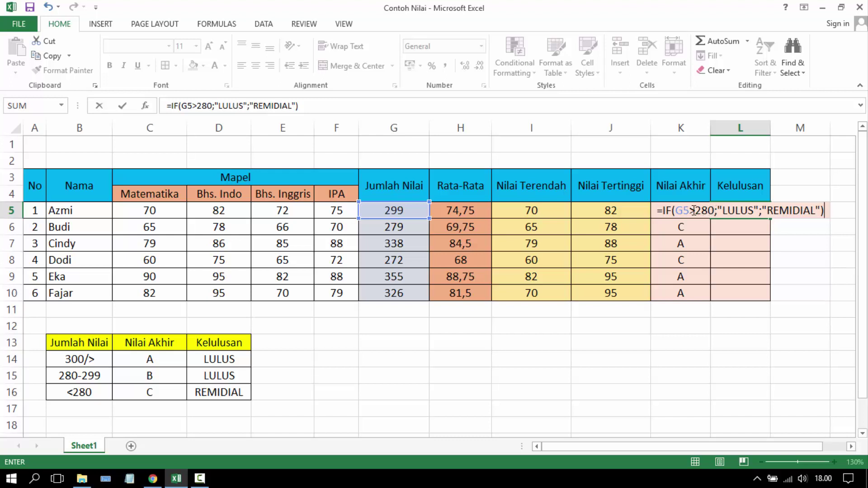
pyautogui.moveTo(691, 211); pyautogui.dragTo(714, 211)
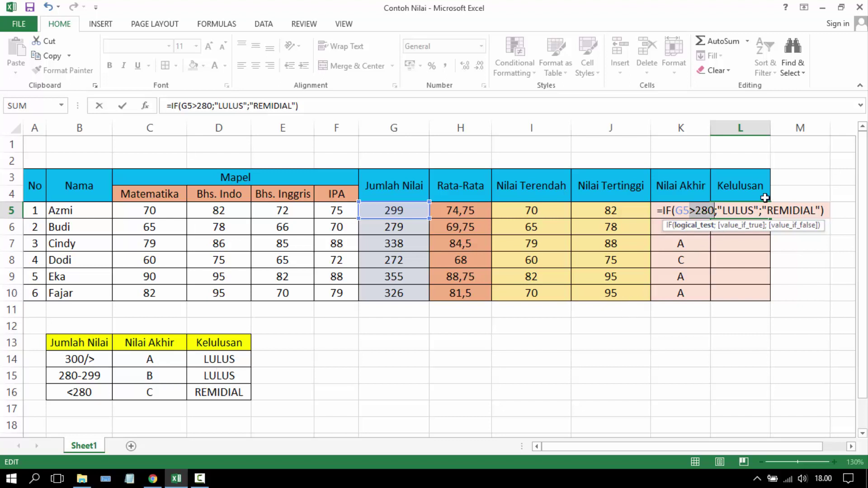
pyautogui.click(757, 212)
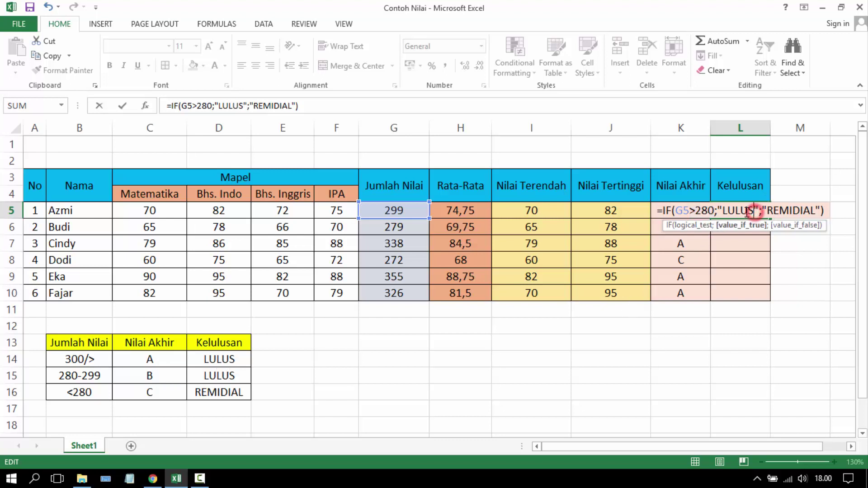
pyautogui.click(823, 210)
# - Confirm the pass-status formula in L5 and fill it down to L10
pyautogui.press('Return')
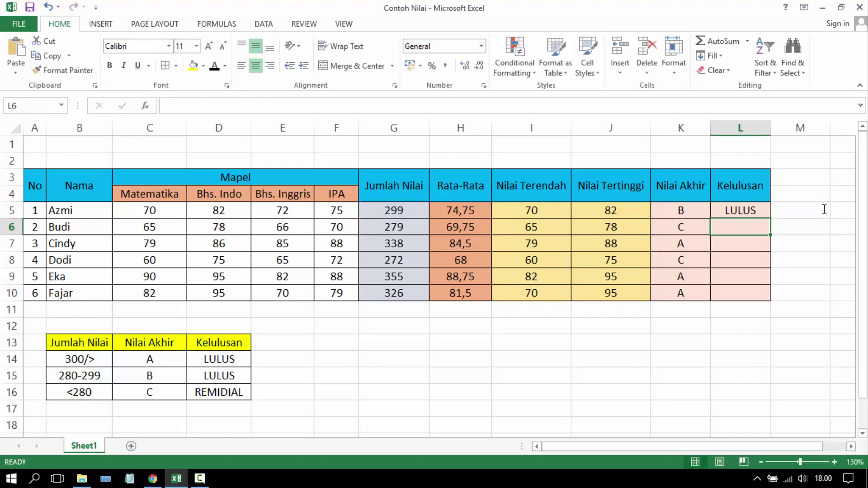
pyautogui.click(765, 213)
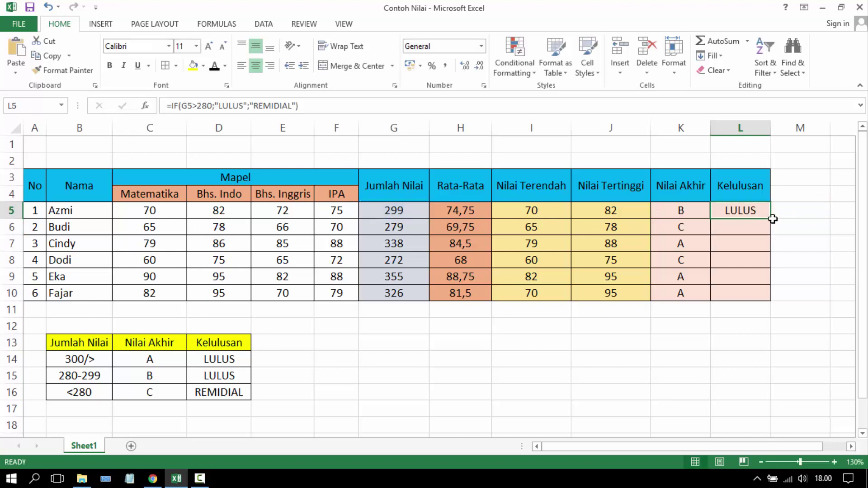
pyautogui.moveTo(771, 219); pyautogui.dragTo(769, 300)
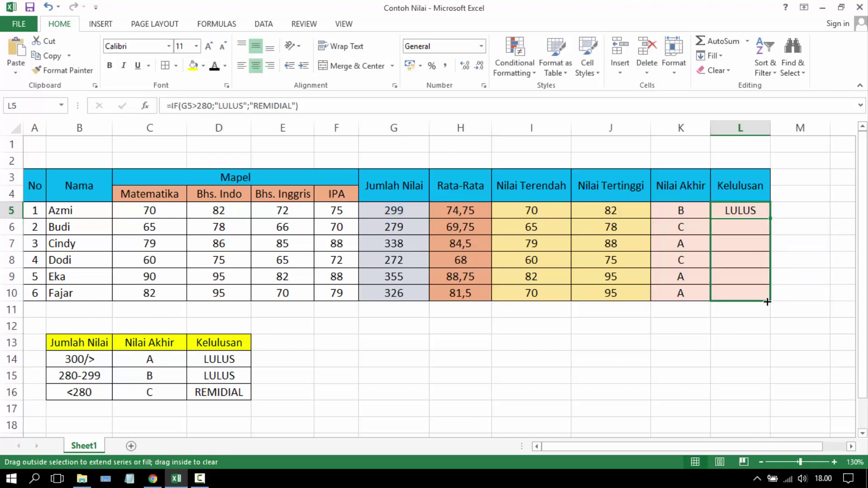
pyautogui.click(692, 319)
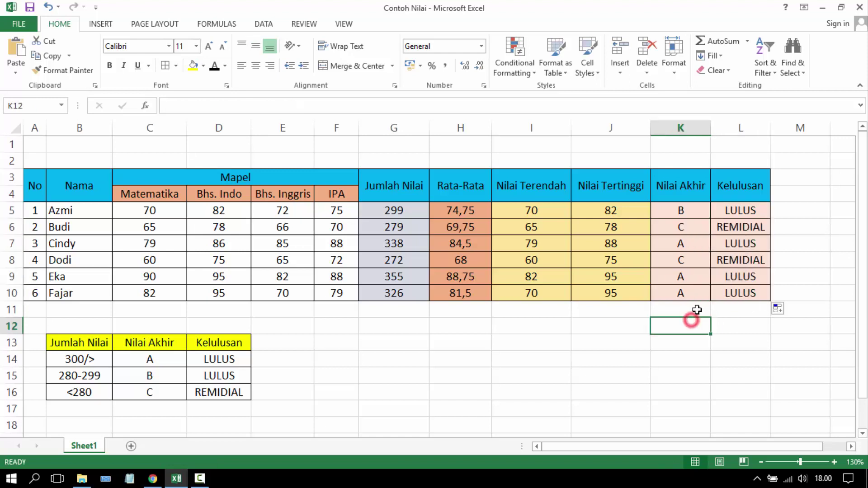
# - Check the REMIDIAL results in L8 and L6 against totals 272 and 279 and the <280 rule
pyautogui.click(739, 262)
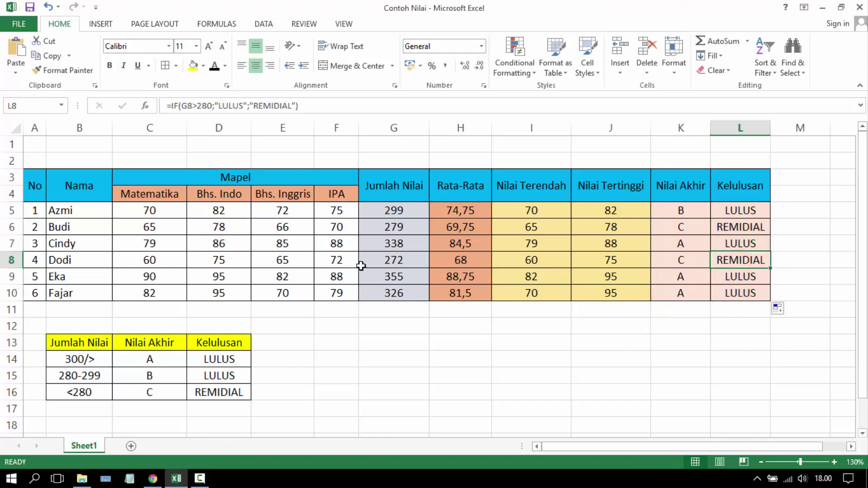
pyautogui.click(394, 260)
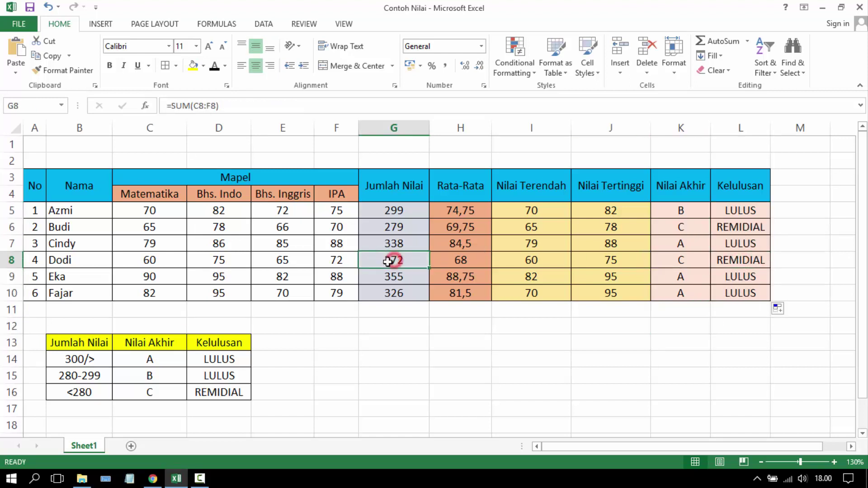
pyautogui.click(82, 398)
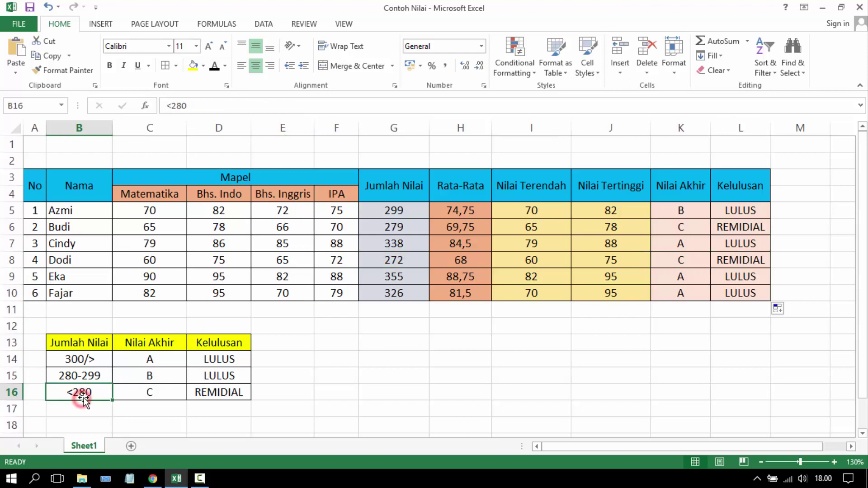
pyautogui.click(740, 230)
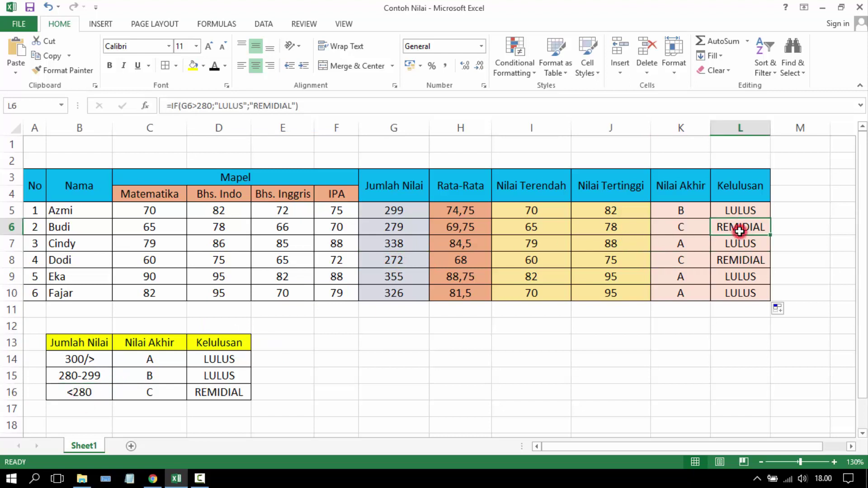
pyautogui.click(401, 228)
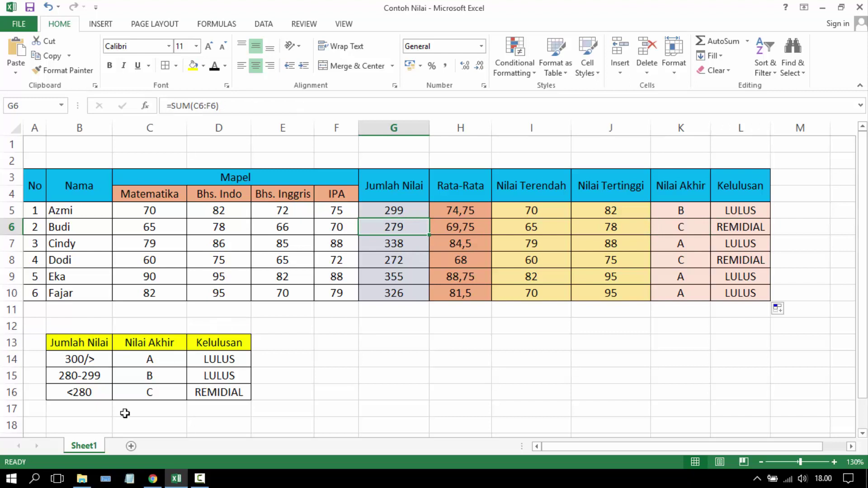
pyautogui.click(92, 394)
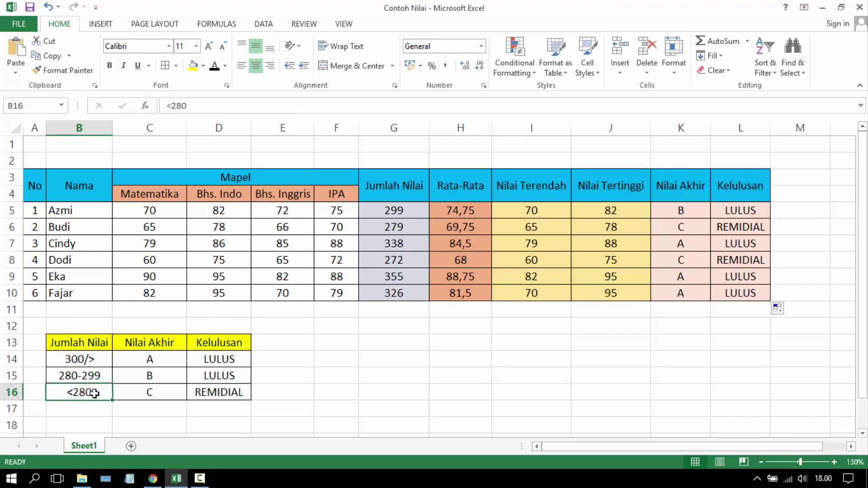
pyautogui.click(371, 340)
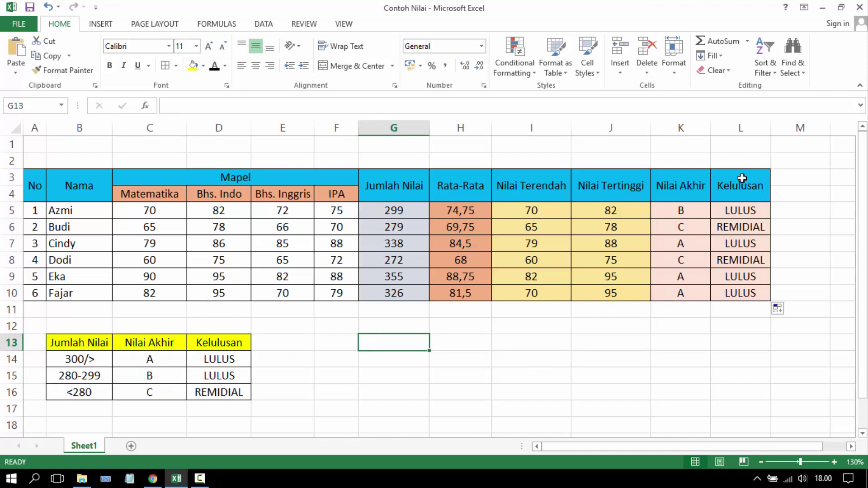
# - Minimise the completed grade workbook to show the Windows desktop
pyautogui.click(824, 8)
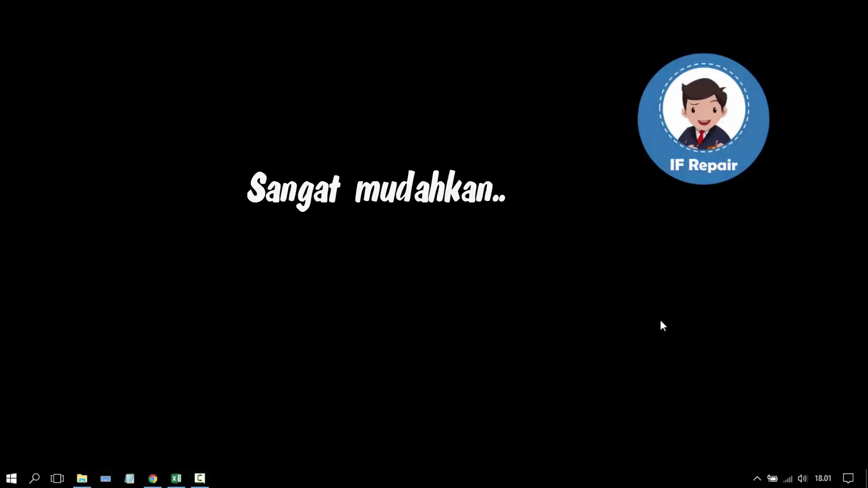